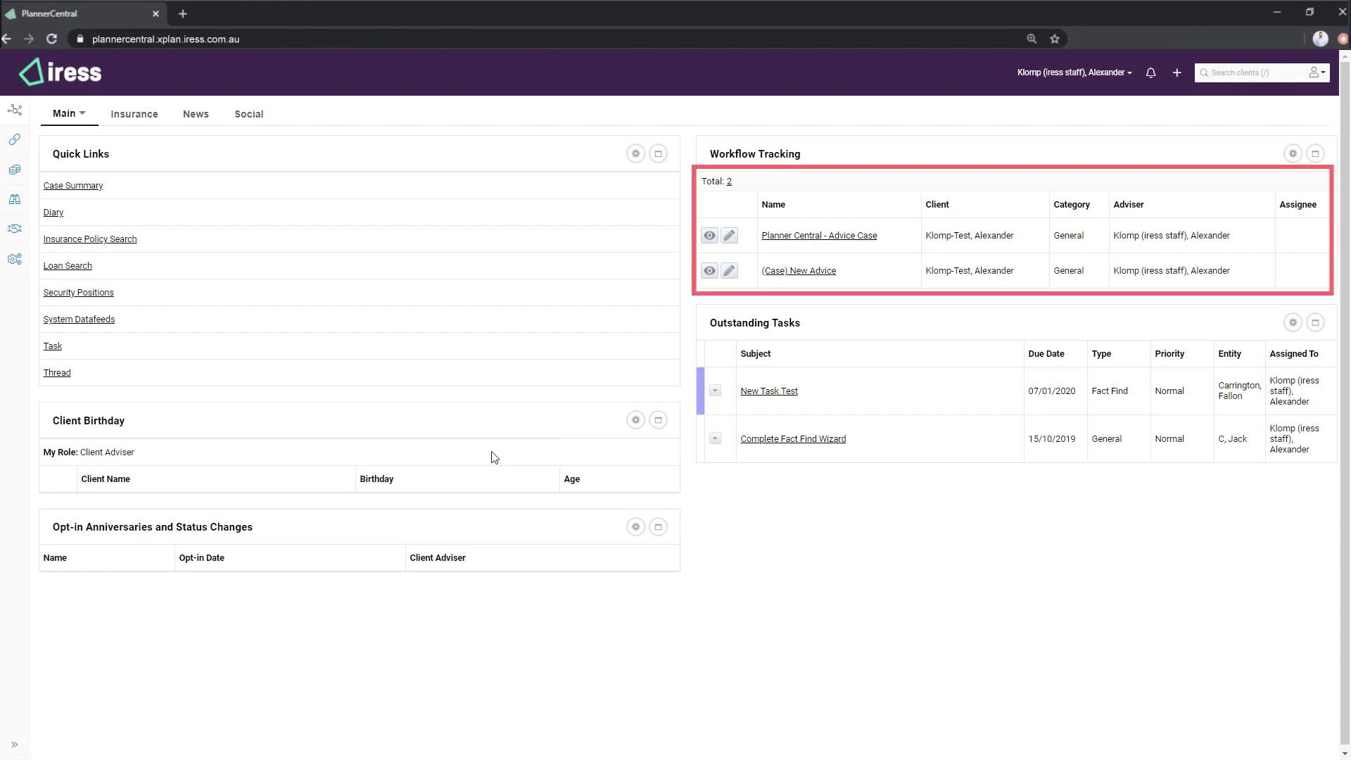
Open Planner Central - Advice Case and expand the Signed Fact Find benchmark's note details.
{"action": "left_click", "coordinate": [710, 239]}
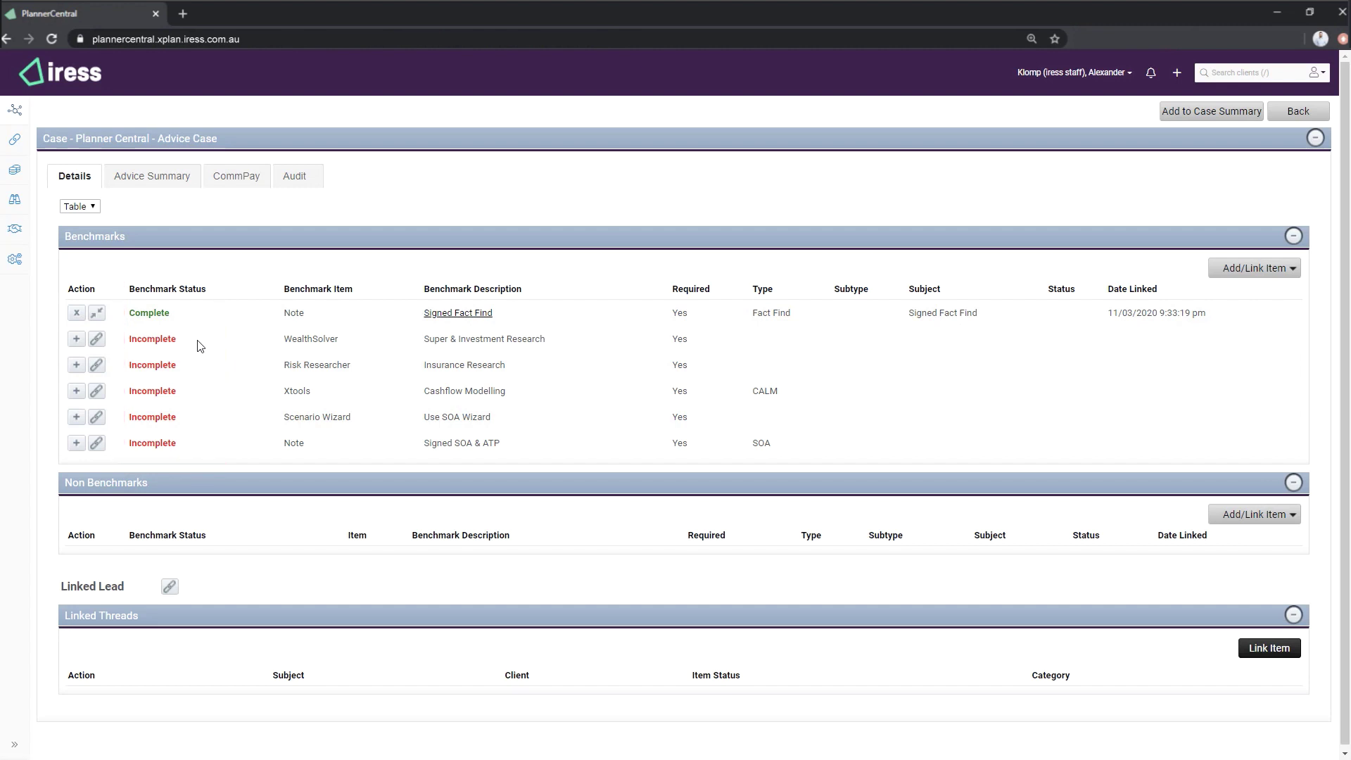
{"action": "left_click", "coordinate": [97, 313]}
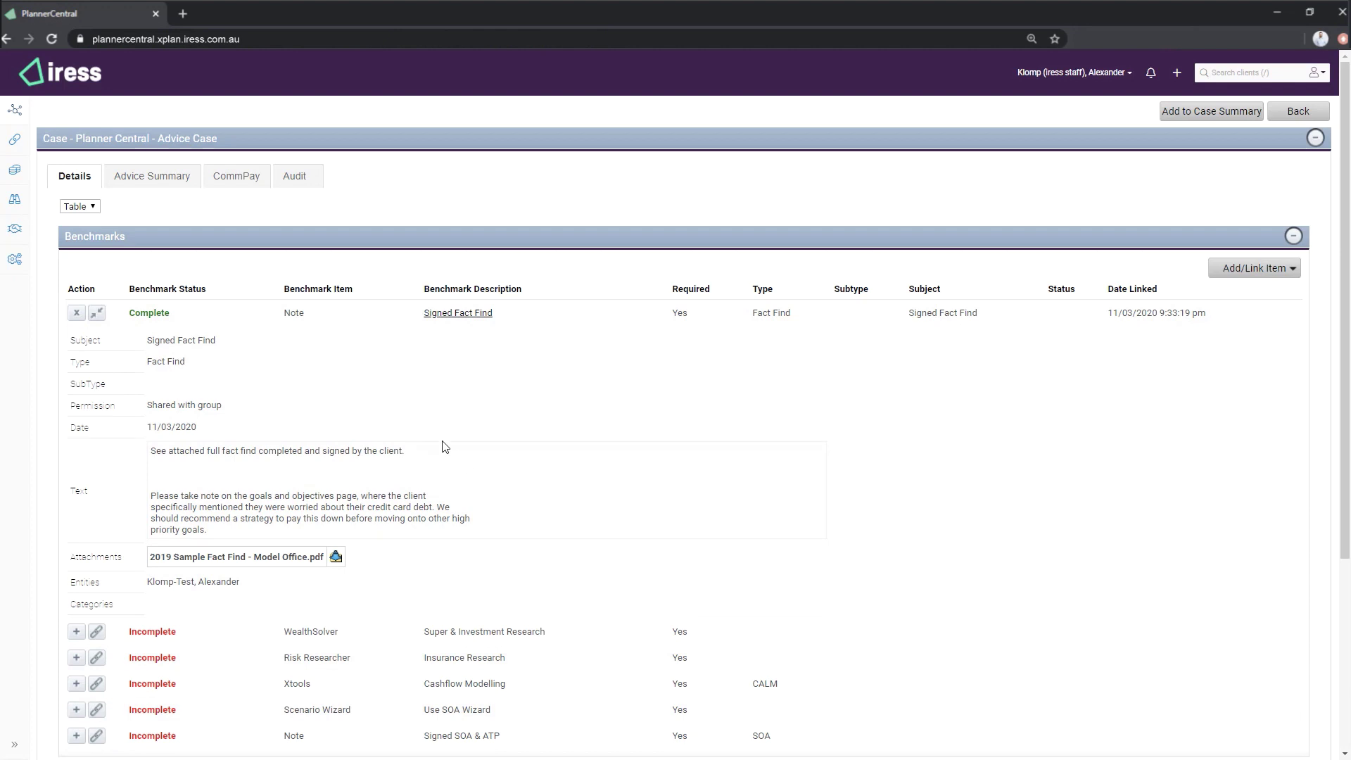
Add WealthSolver scenario 'New Superannuation Research - 27 March' to the WealthSolver benchmark.
{"action": "left_click", "coordinate": [97, 313]}
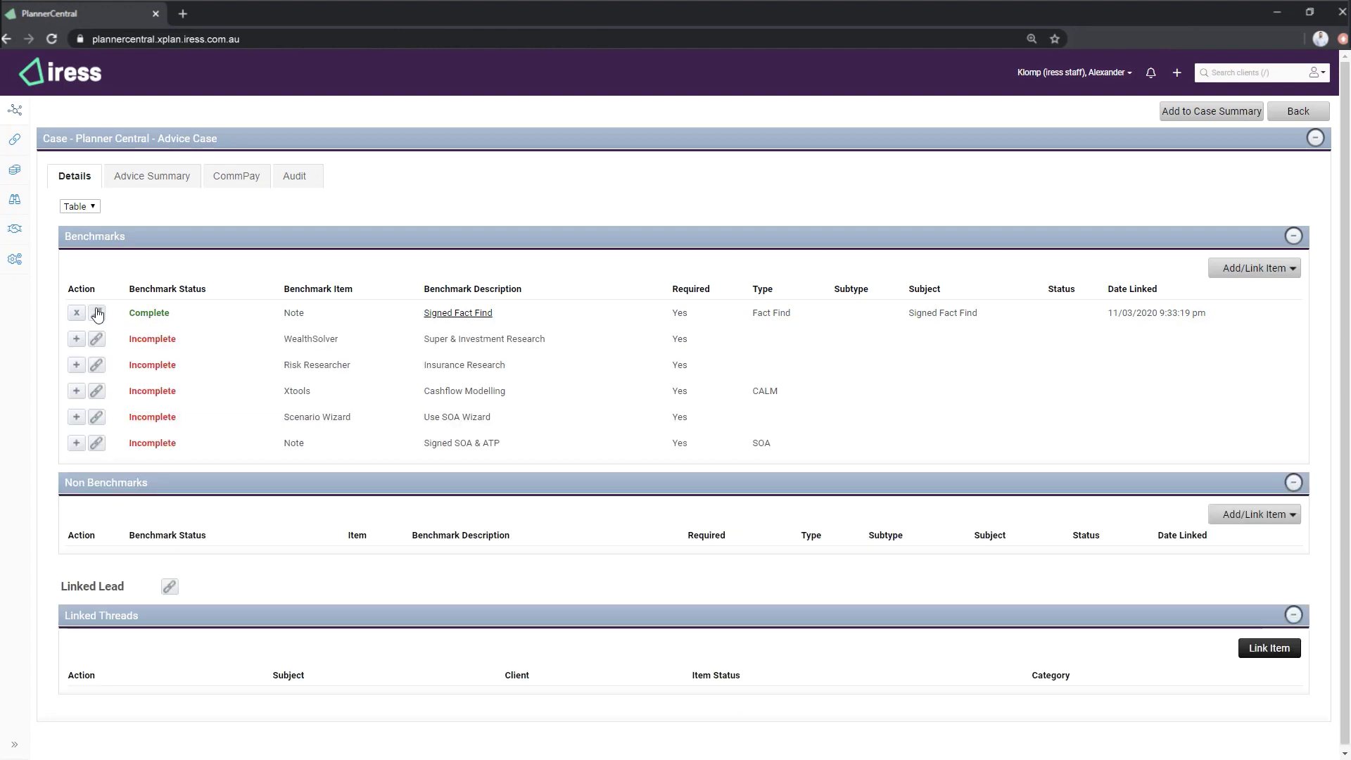
{"action": "left_click", "coordinate": [77, 340]}
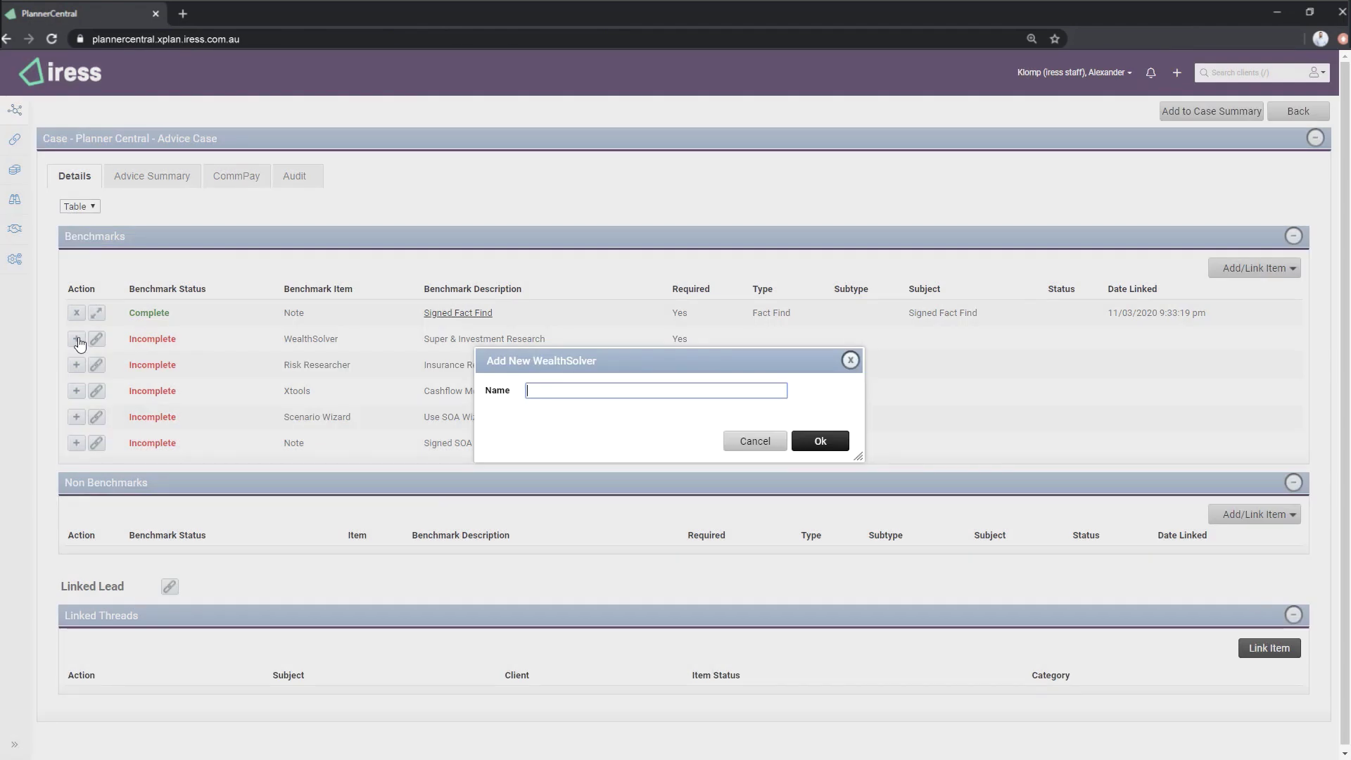
{"action": "type", "text": "New Superannuation Resear"}
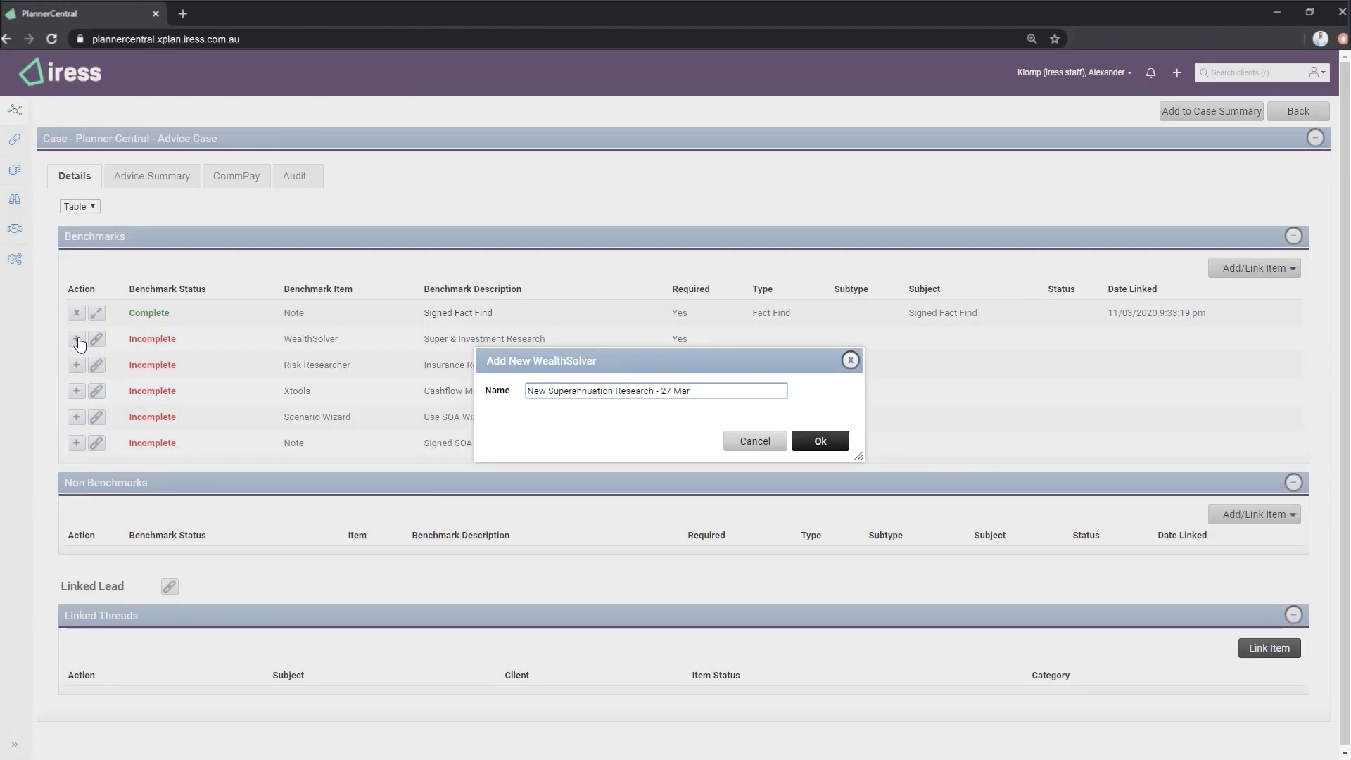
{"action": "type", "text": "ch"}
{"action": "left_click", "coordinate": [819, 441]}
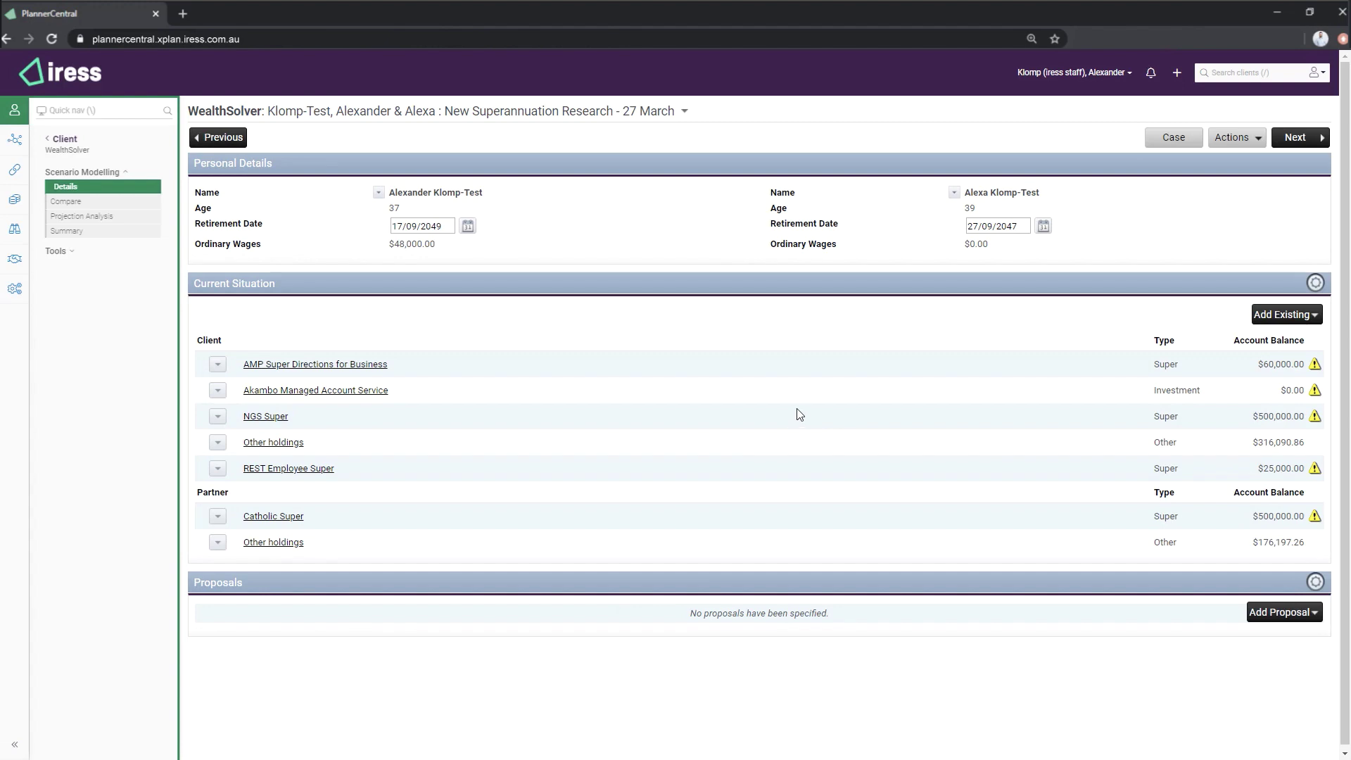
Link the existing Life Insurance Research item to the Risk Researcher benchmark.
{"action": "left_click", "coordinate": [1174, 139]}
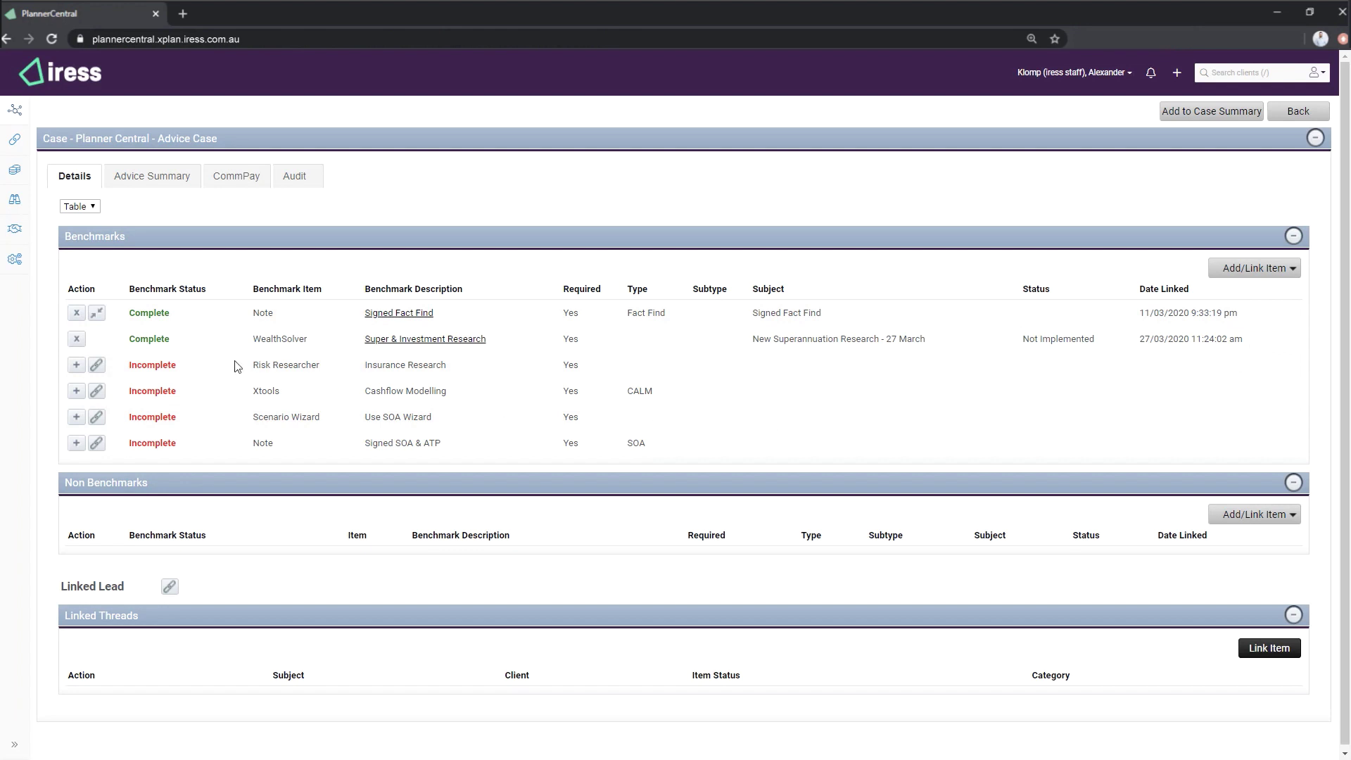
{"action": "left_click", "coordinate": [97, 366]}
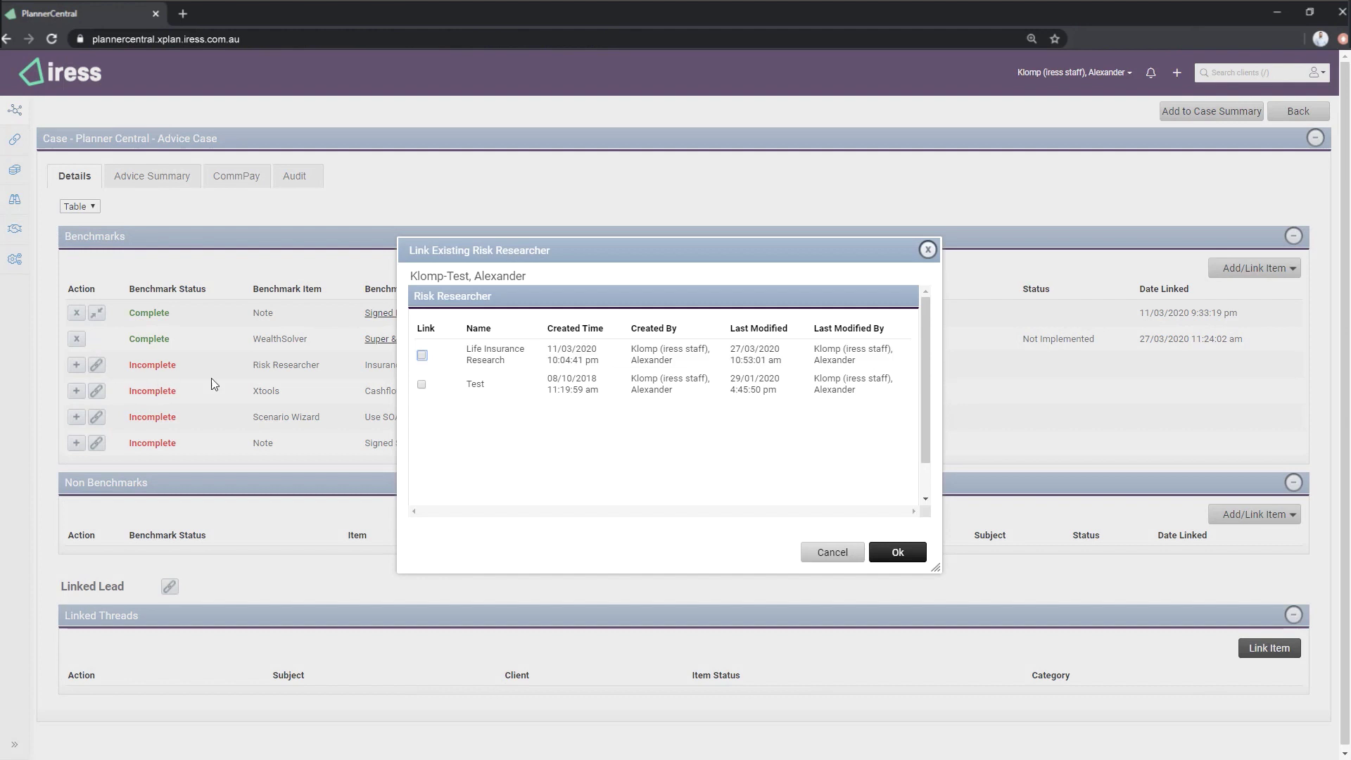
{"action": "left_click", "coordinate": [422, 355]}
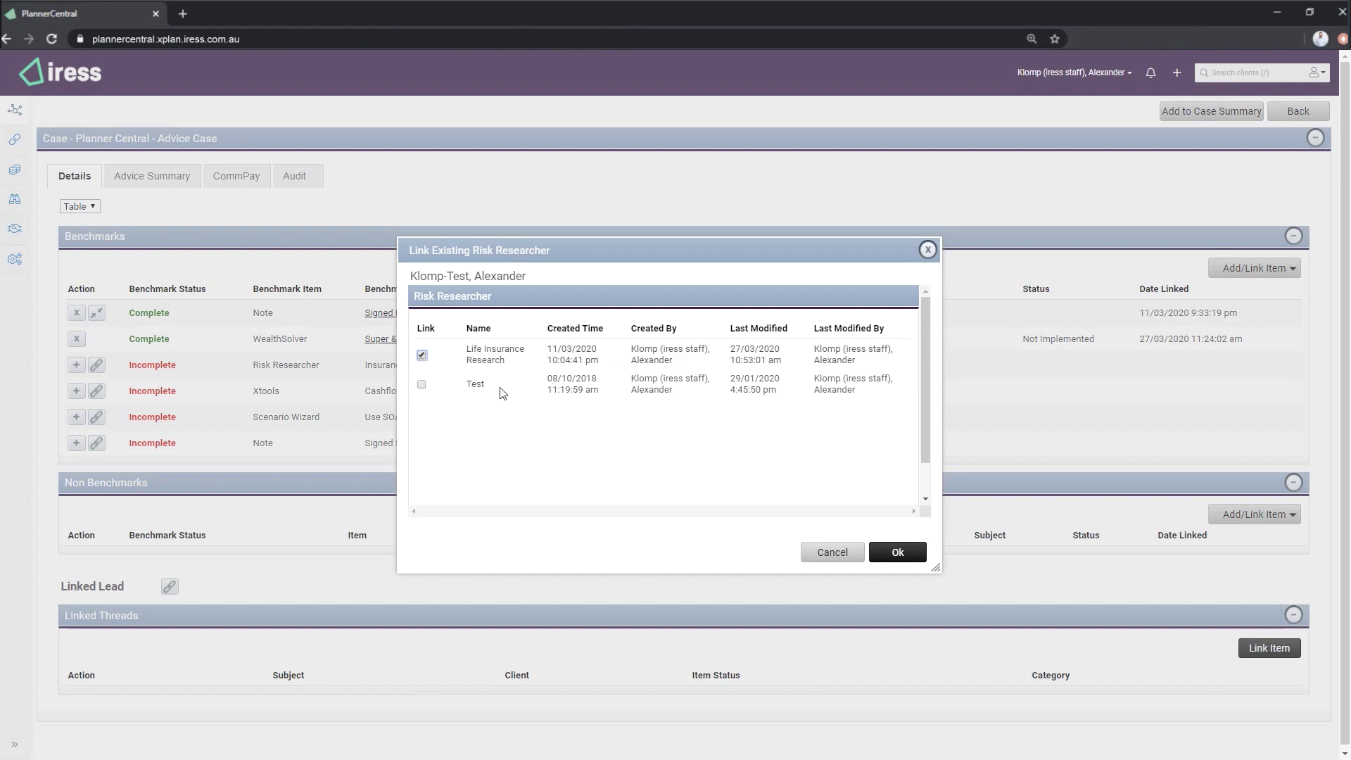
Link the existing Test cashflow model to the Xtools benchmark.
{"action": "left_click", "coordinate": [913, 562]}
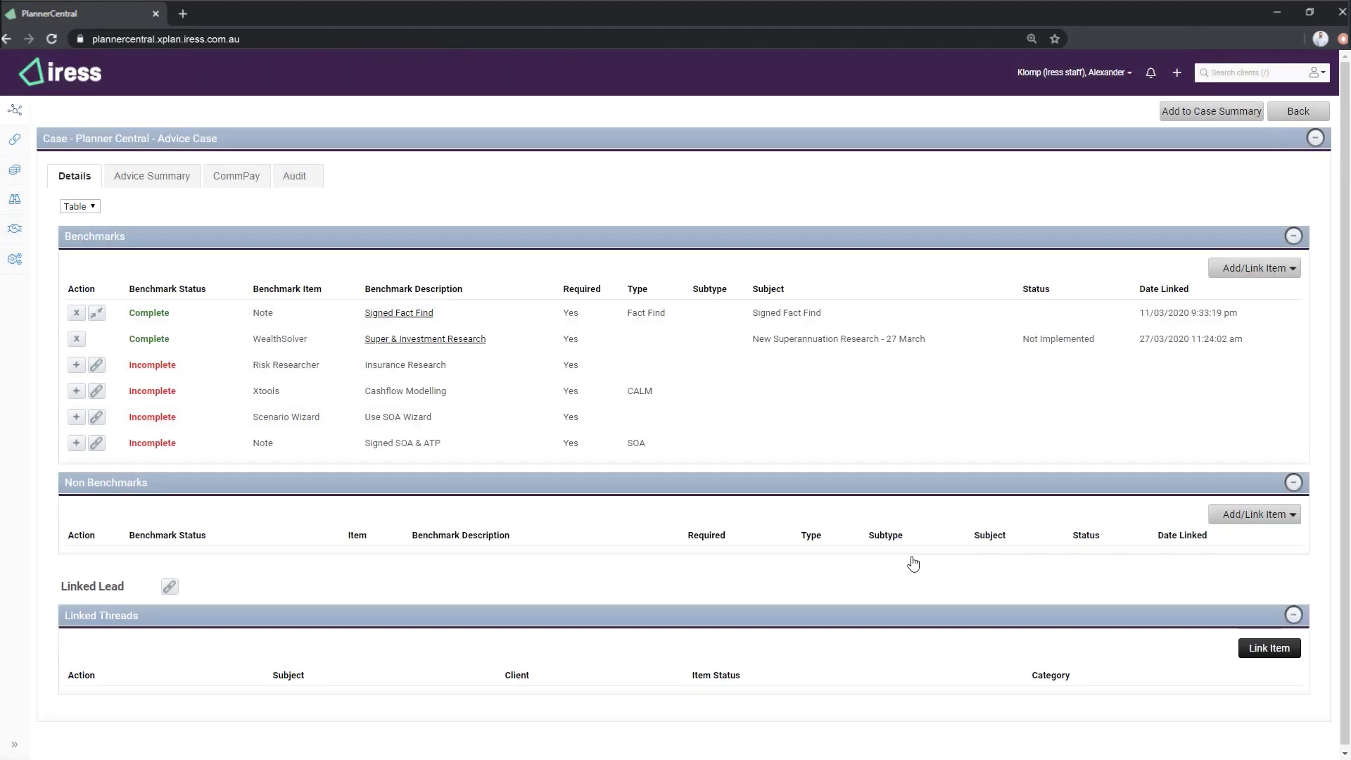
{"action": "left_click", "coordinate": [97, 392]}
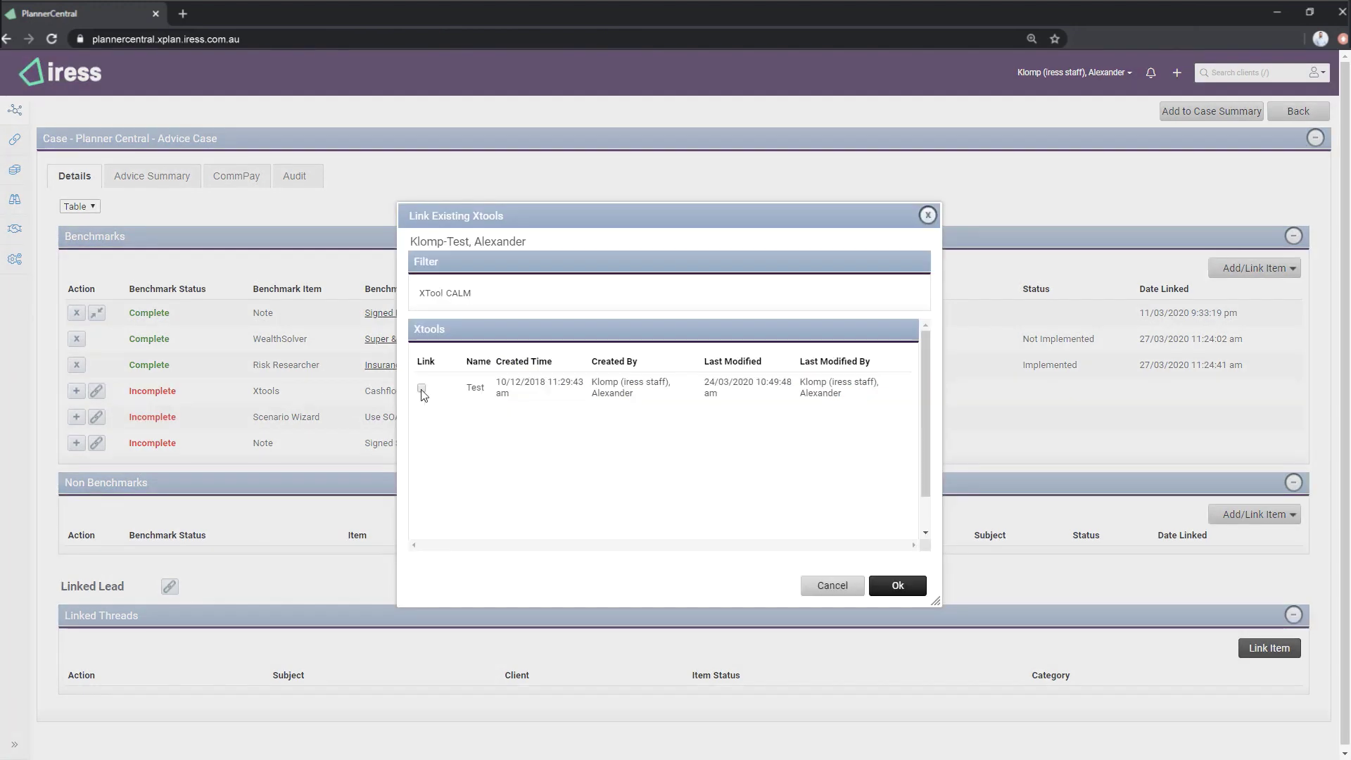
{"action": "left_click", "coordinate": [896, 585]}
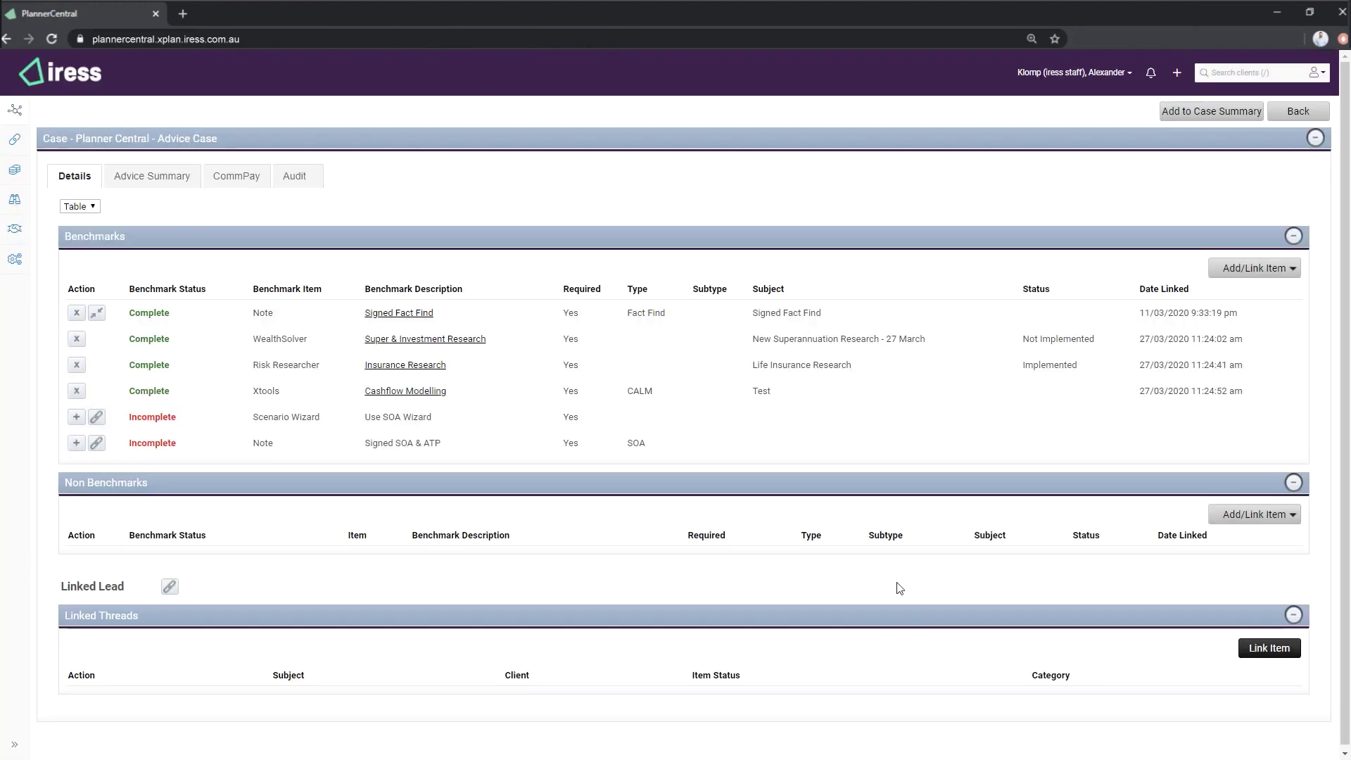
Create Scenario Wizard 'New Advice - 27 March' for the Scenario Wizard benchmark.
{"action": "left_click", "coordinate": [77, 417]}
{"action": "type", "text": "New Advice - 27 March"}
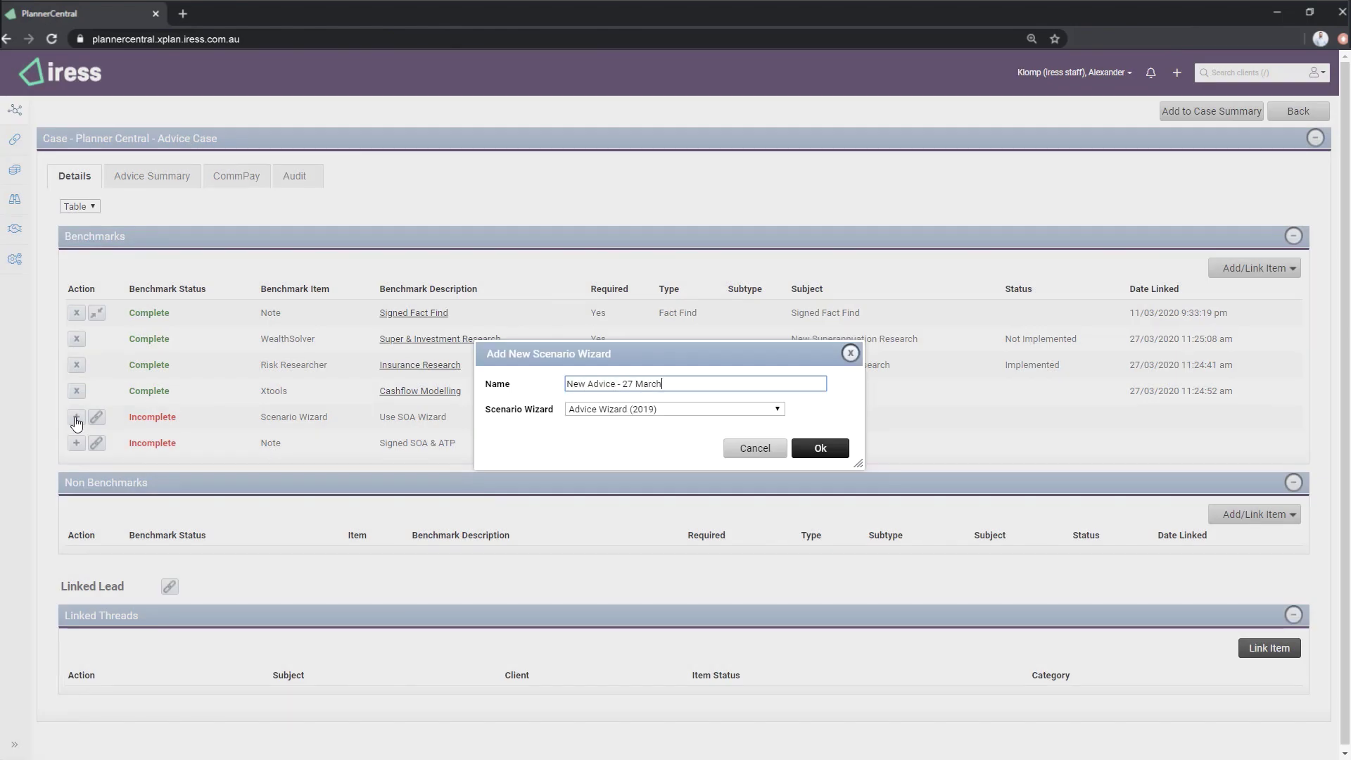
{"action": "left_click", "coordinate": [810, 451]}
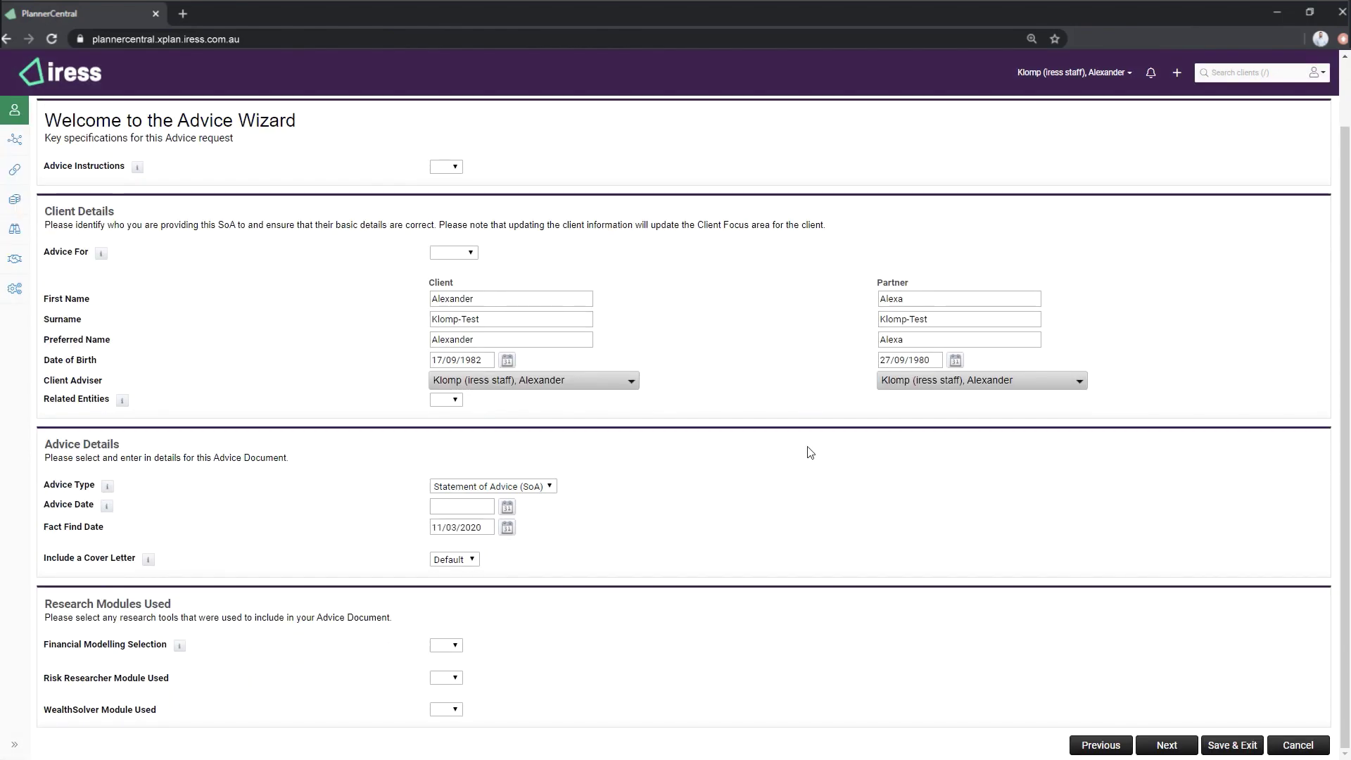
Mark financial modelling, Risk Researcher and WealthSolver (New Superannuation Research) as used.
{"action": "left_click", "coordinate": [446, 644]}
{"action": "left_click", "coordinate": [446, 677]}
{"action": "left_click", "coordinate": [446, 709]}
{"action": "left_click", "coordinate": [443, 731]}
{"action": "left_click", "coordinate": [513, 689]}
{"action": "left_click", "coordinate": [513, 618]}
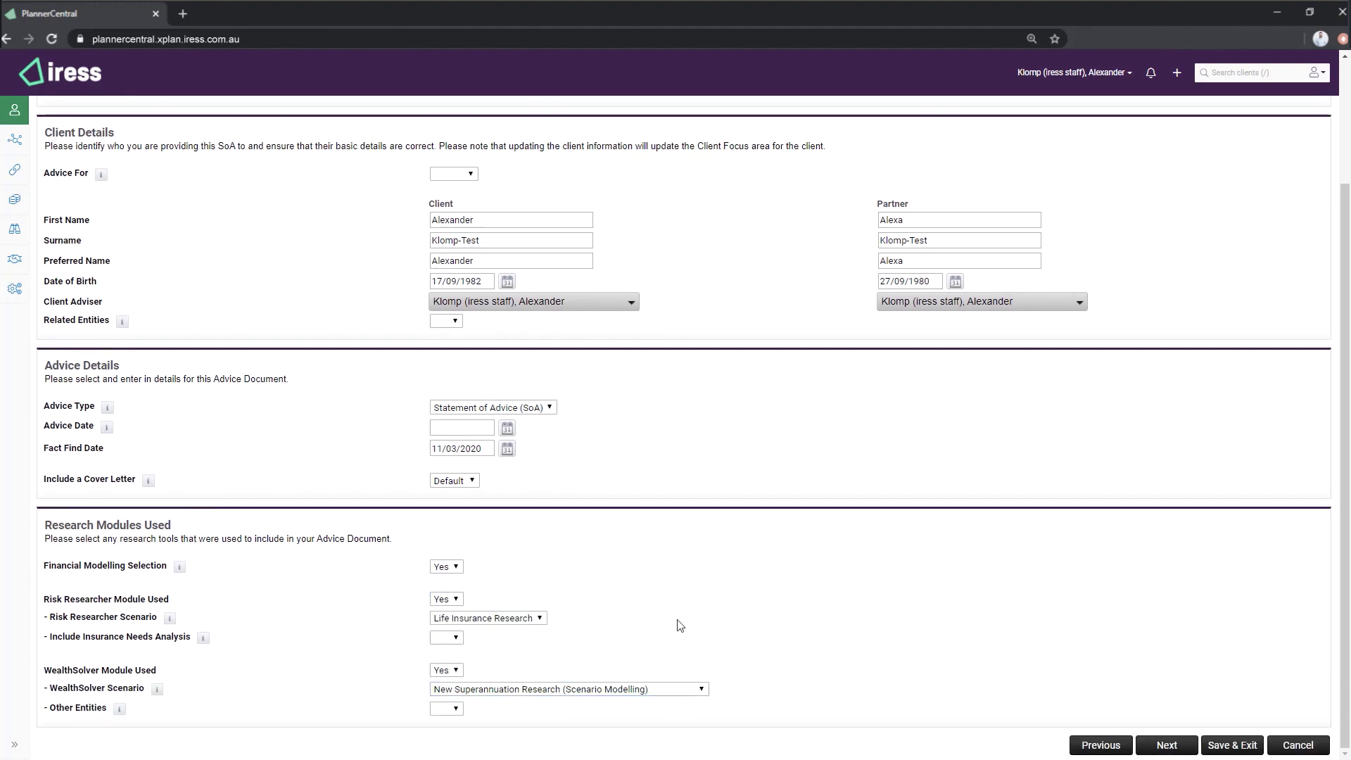
{"action": "scroll", "coordinate": [793, 604], "scroll_direction": "up", "scroll_amount": 3}
{"action": "left_click", "coordinate": [1301, 139]}
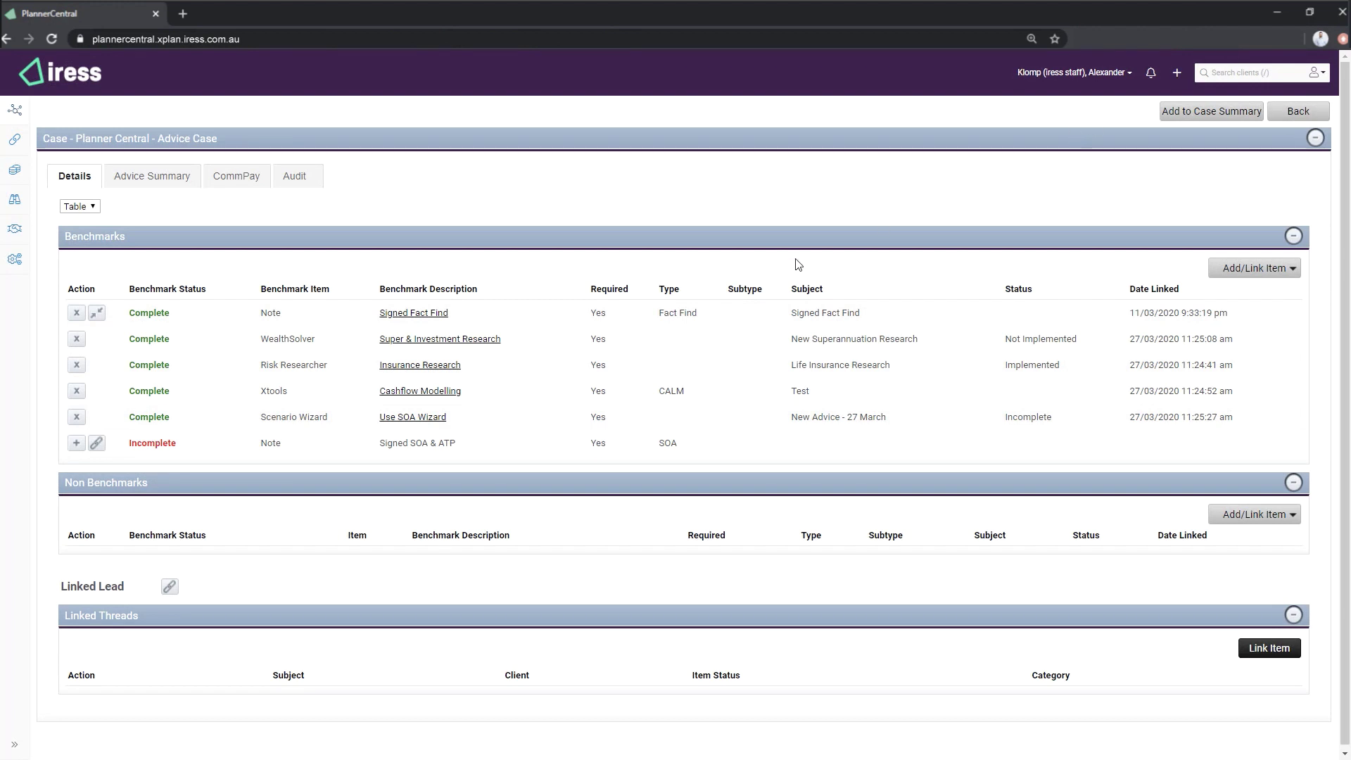
Add a Phone Call note 'New information from the client' recording the client's additional information.
{"action": "left_click", "coordinate": [1251, 270]}
{"action": "mouse_move", "coordinate": [1248, 288]}
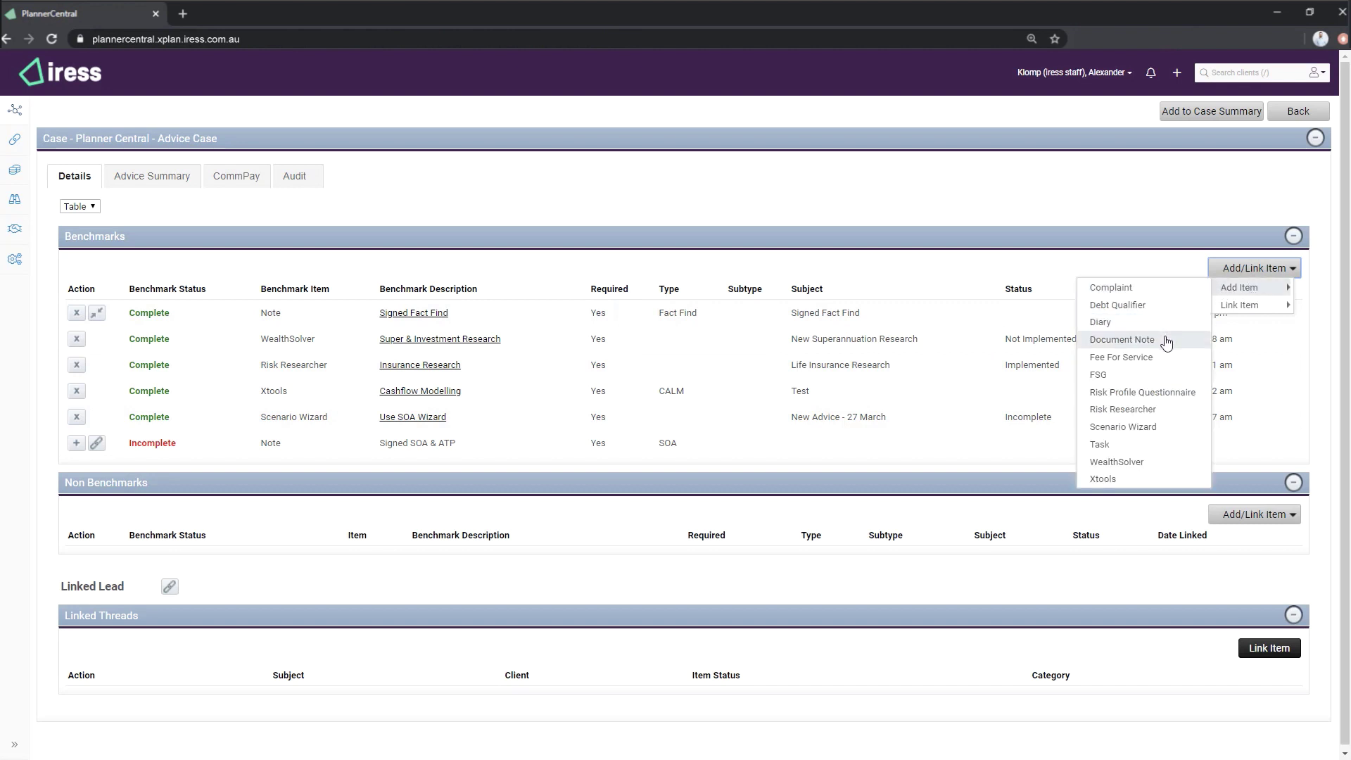
{"action": "left_click", "coordinate": [1163, 340]}
{"action": "left_click", "coordinate": [525, 191]}
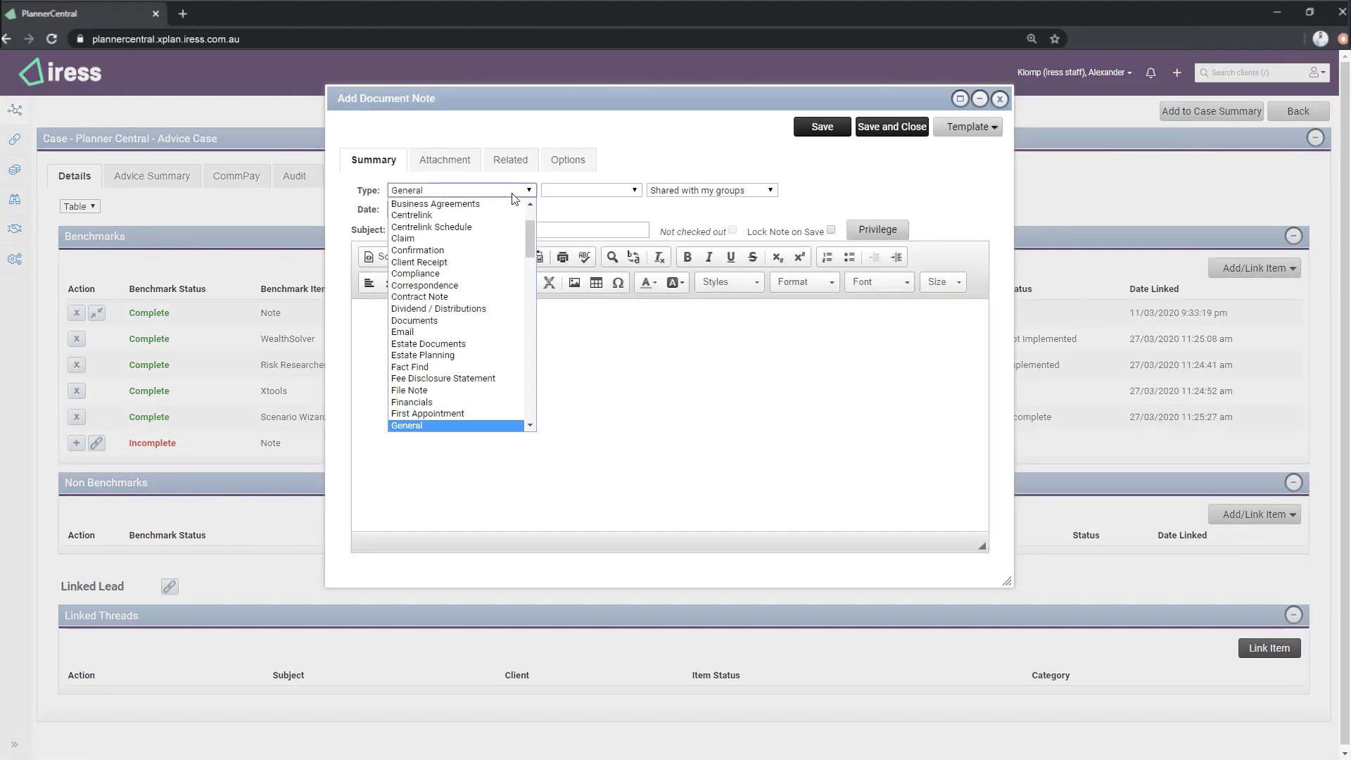
{"action": "scroll", "coordinate": [502, 286], "scroll_direction": "down", "scroll_amount": 3}
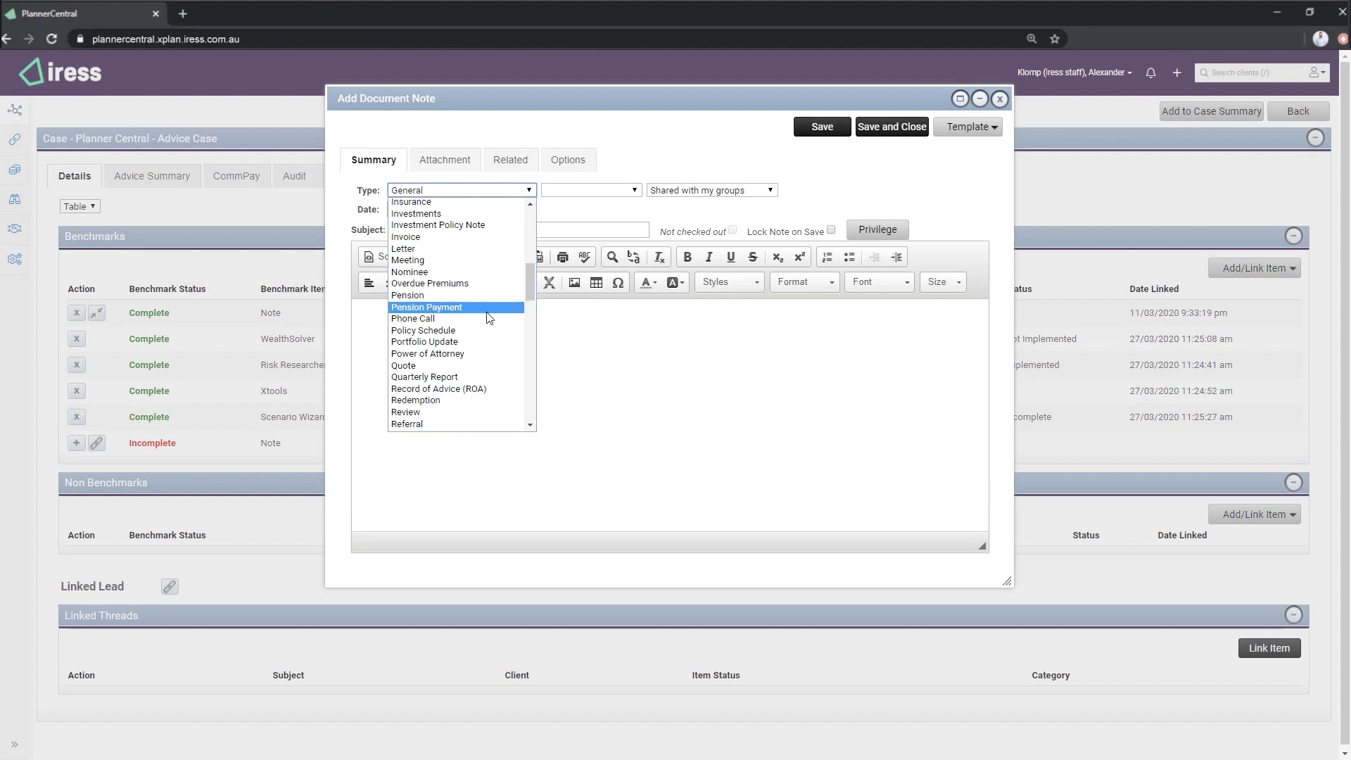
{"action": "left_click", "coordinate": [493, 314]}
{"action": "left_click", "coordinate": [527, 231]}
{"action": "type", "text": "New information from the client"}
{"action": "key", "text": "Tab"}
{"action": "type", "text": "Spoke with the client today who provided some additional information we need to be aware of before we present the "}
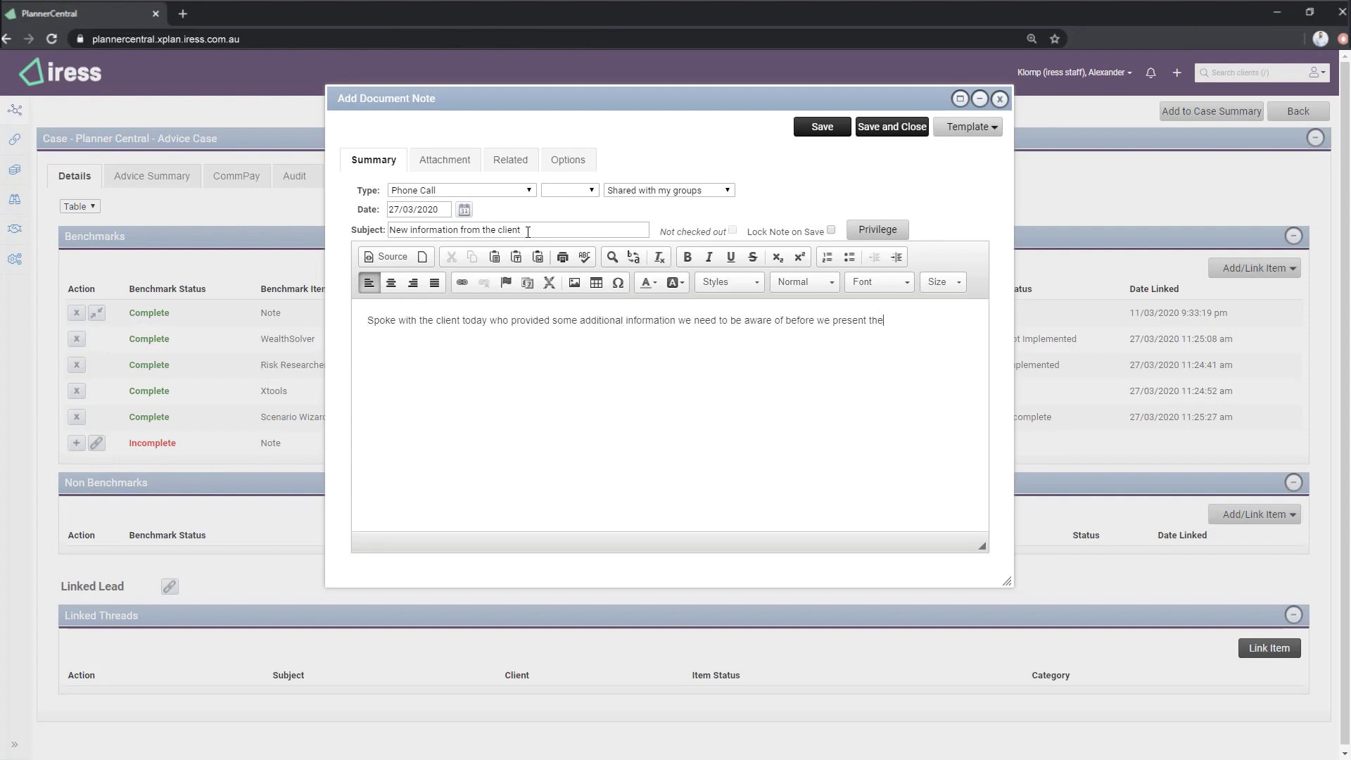
{"action": "type", "text": "SOA..  1"}
{"action": "type", "text": ". Item 1 2"}
{"action": "left_click", "coordinate": [890, 128]}
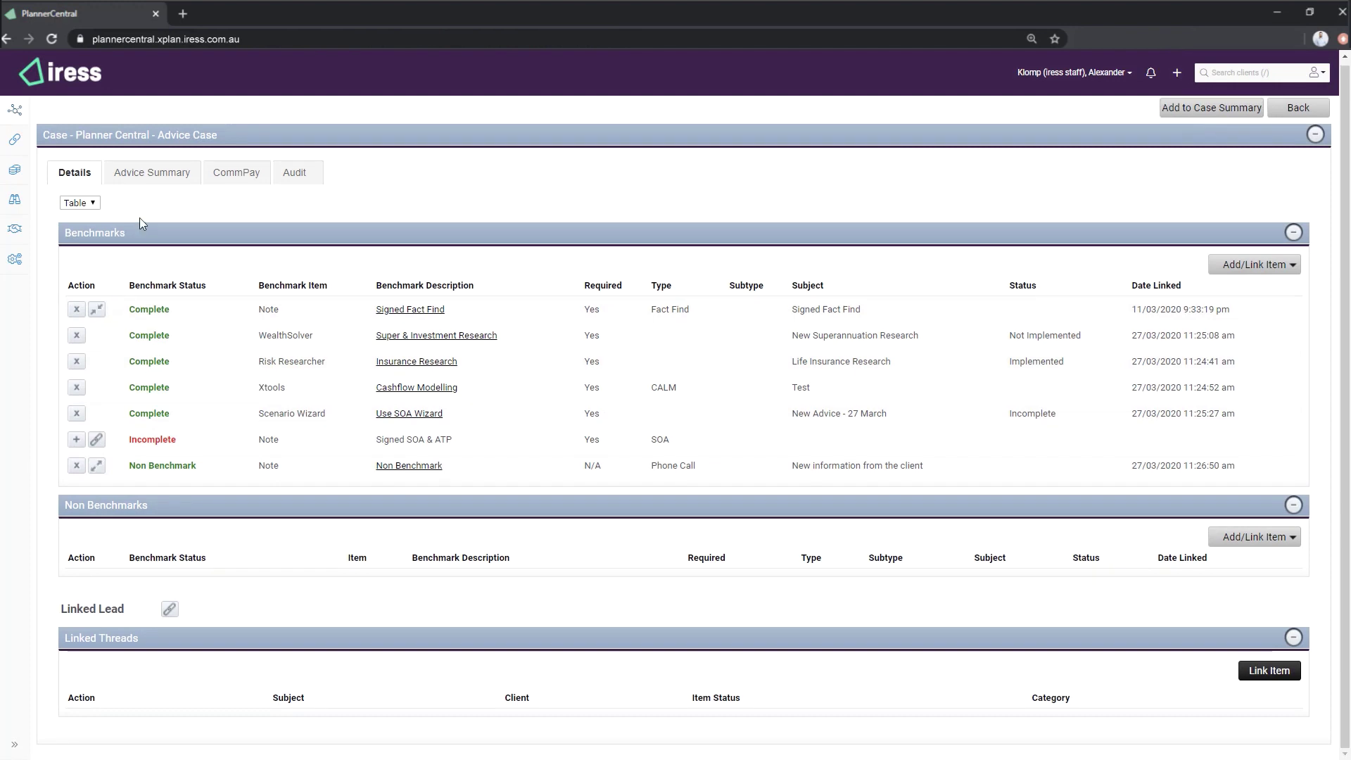
Filter the Advice Summary to Retirement advice and review the New Superannuation Research scenario.
{"action": "left_click", "coordinate": [156, 180]}
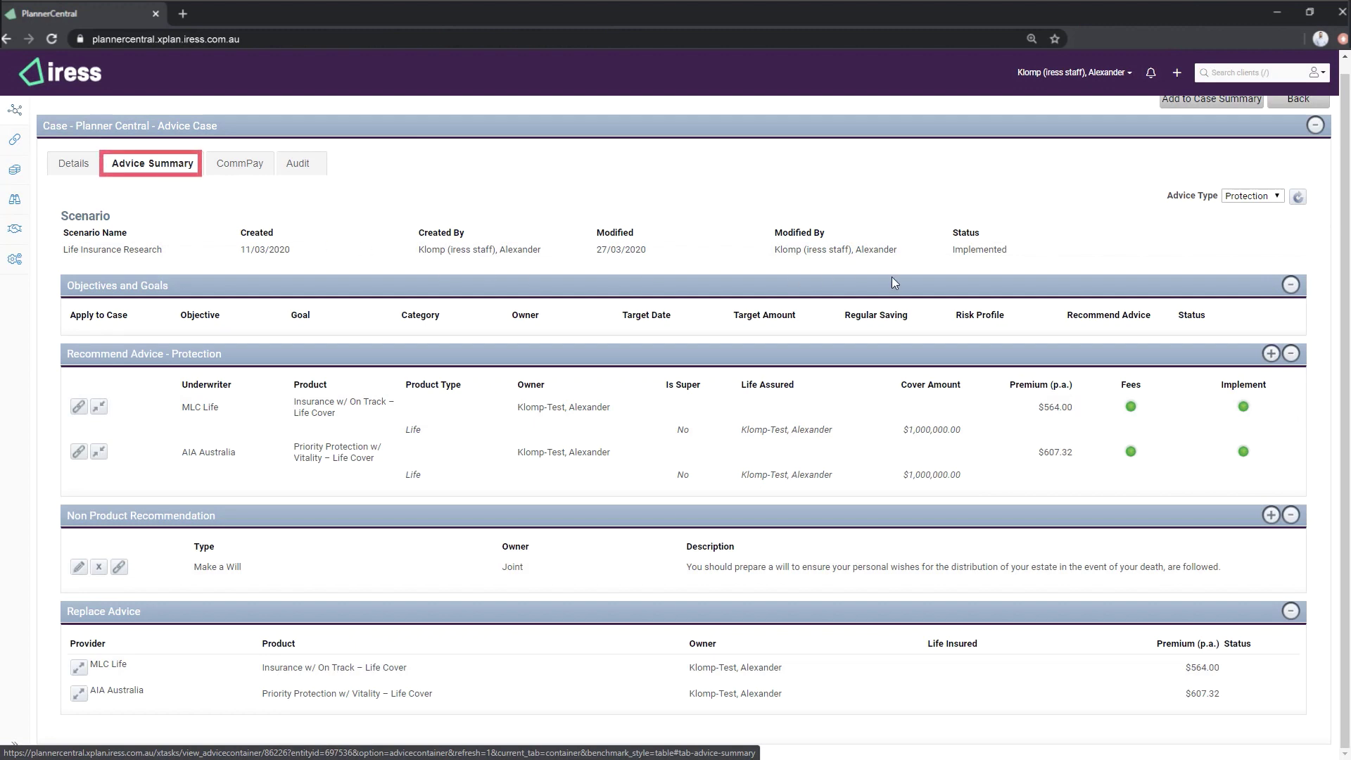
{"action": "left_click", "coordinate": [1271, 196]}
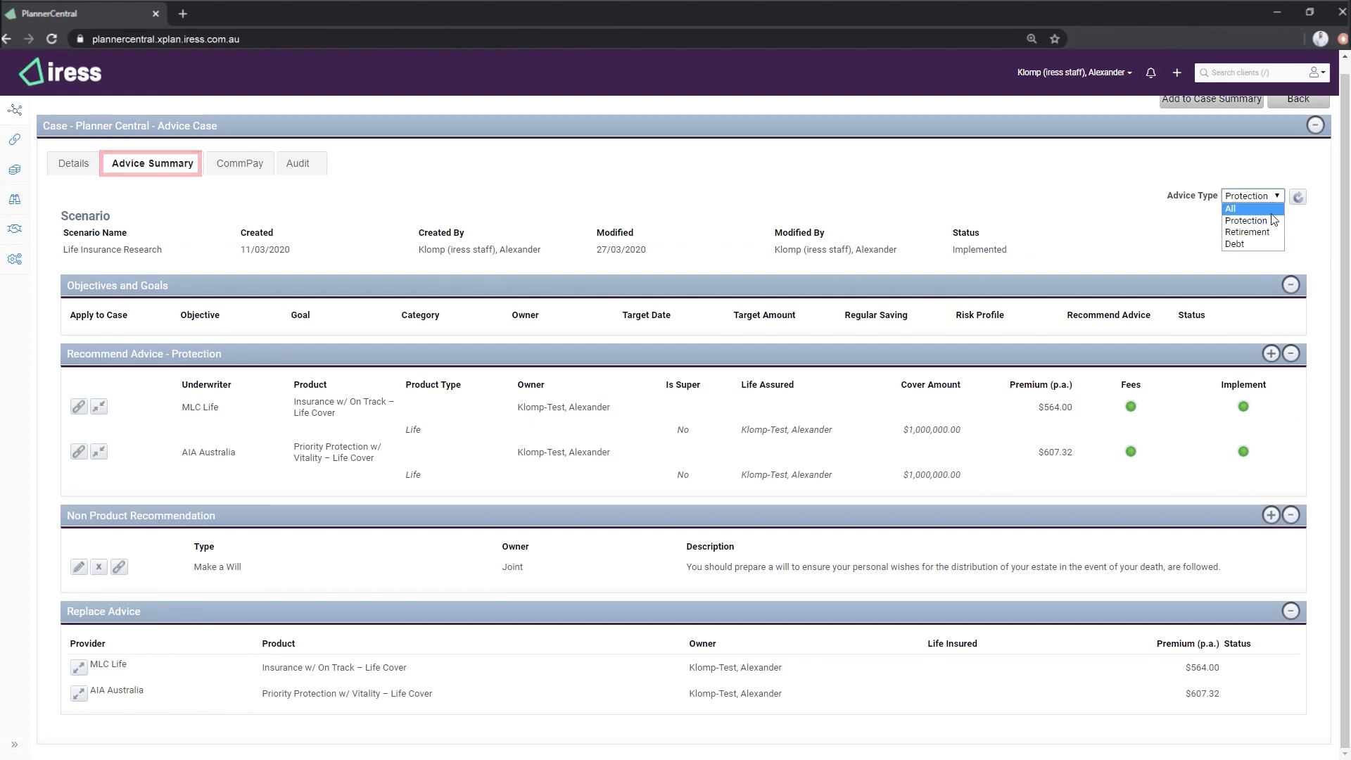
{"action": "left_click", "coordinate": [1271, 211]}
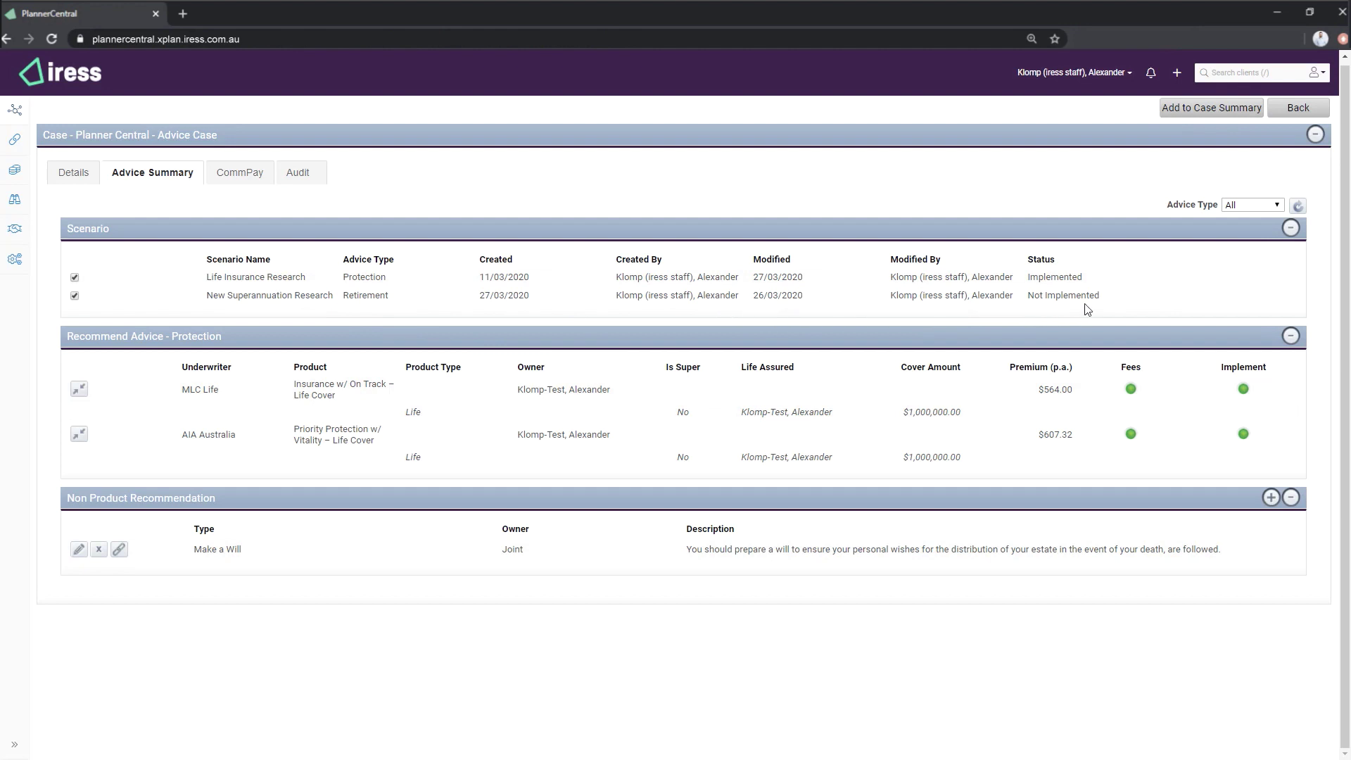
{"action": "left_click", "coordinate": [1270, 206]}
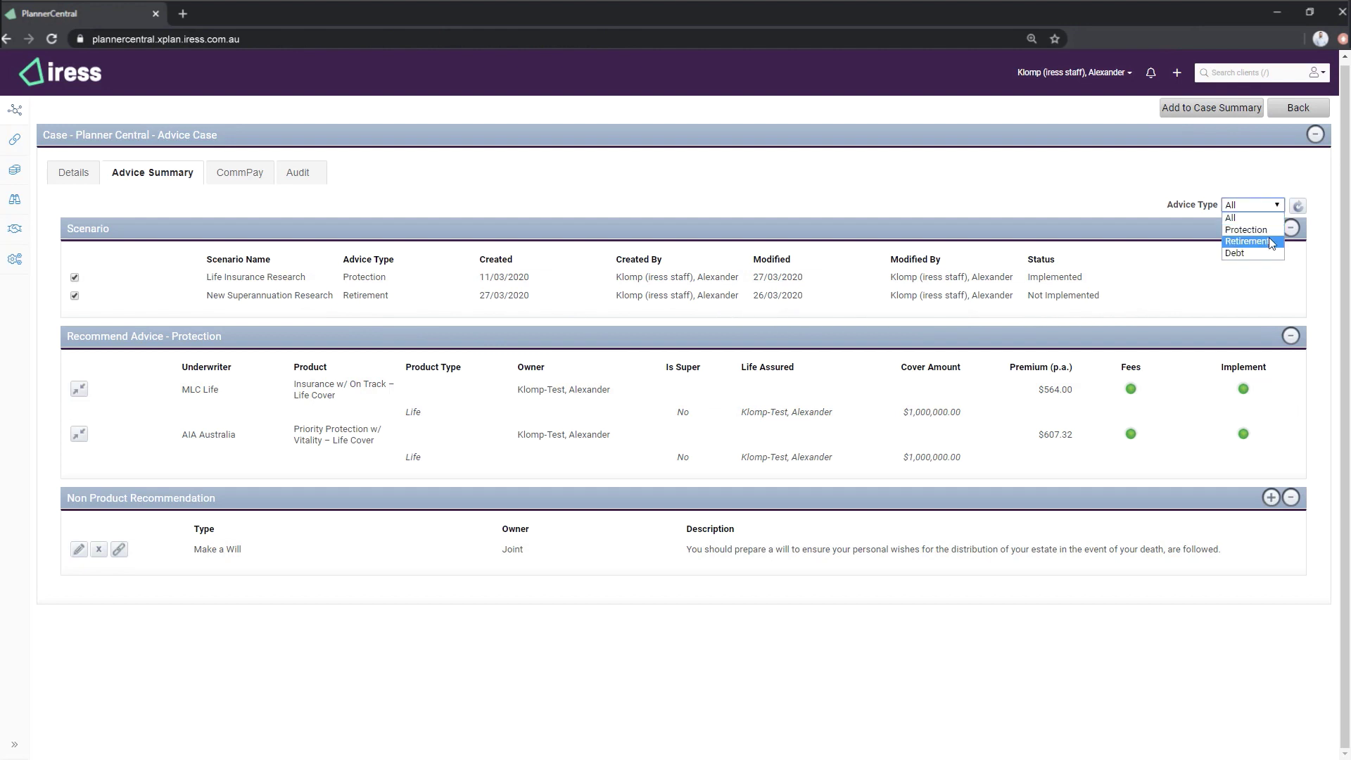
{"action": "left_click", "coordinate": [1269, 238]}
{"action": "scroll", "coordinate": [1272, 242], "scroll_direction": "down", "scroll_amount": 1}
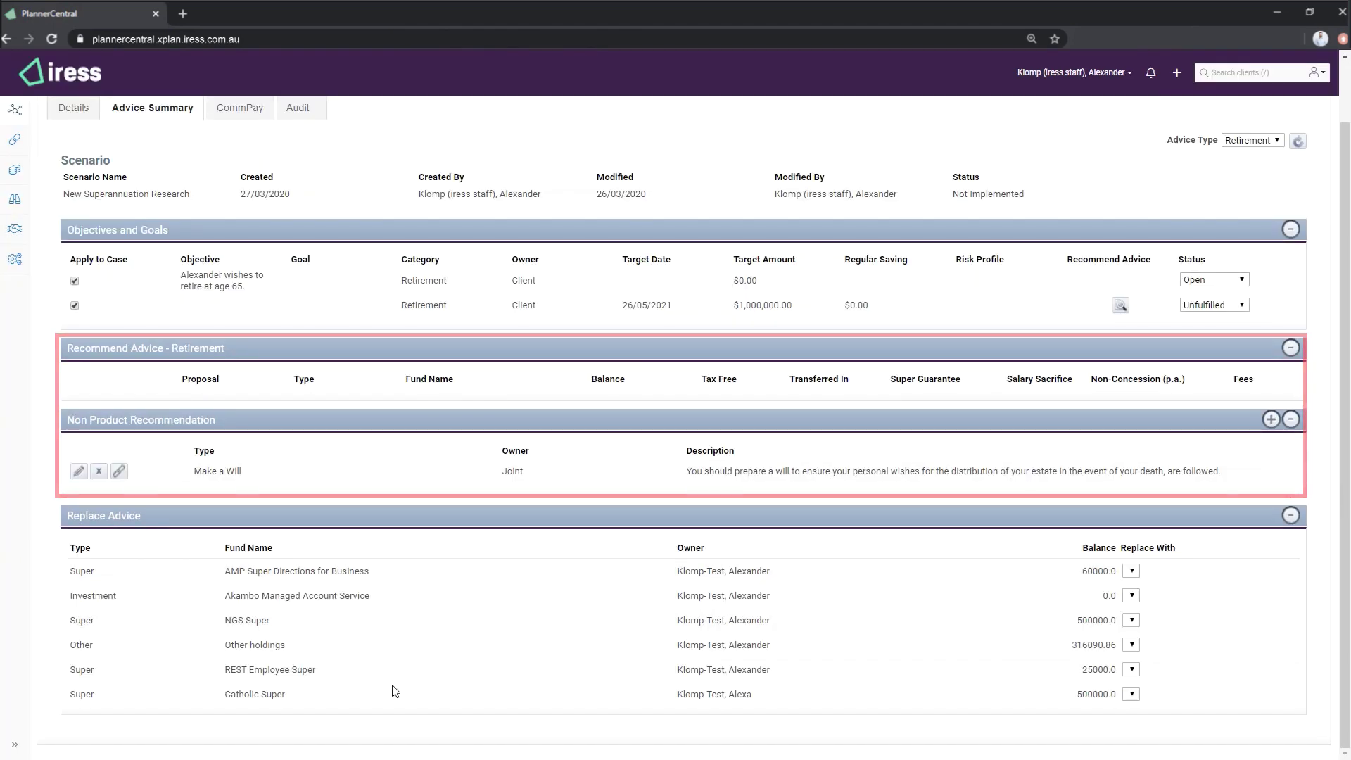
{"action": "scroll", "coordinate": [396, 691], "scroll_direction": "up", "scroll_amount": 1}
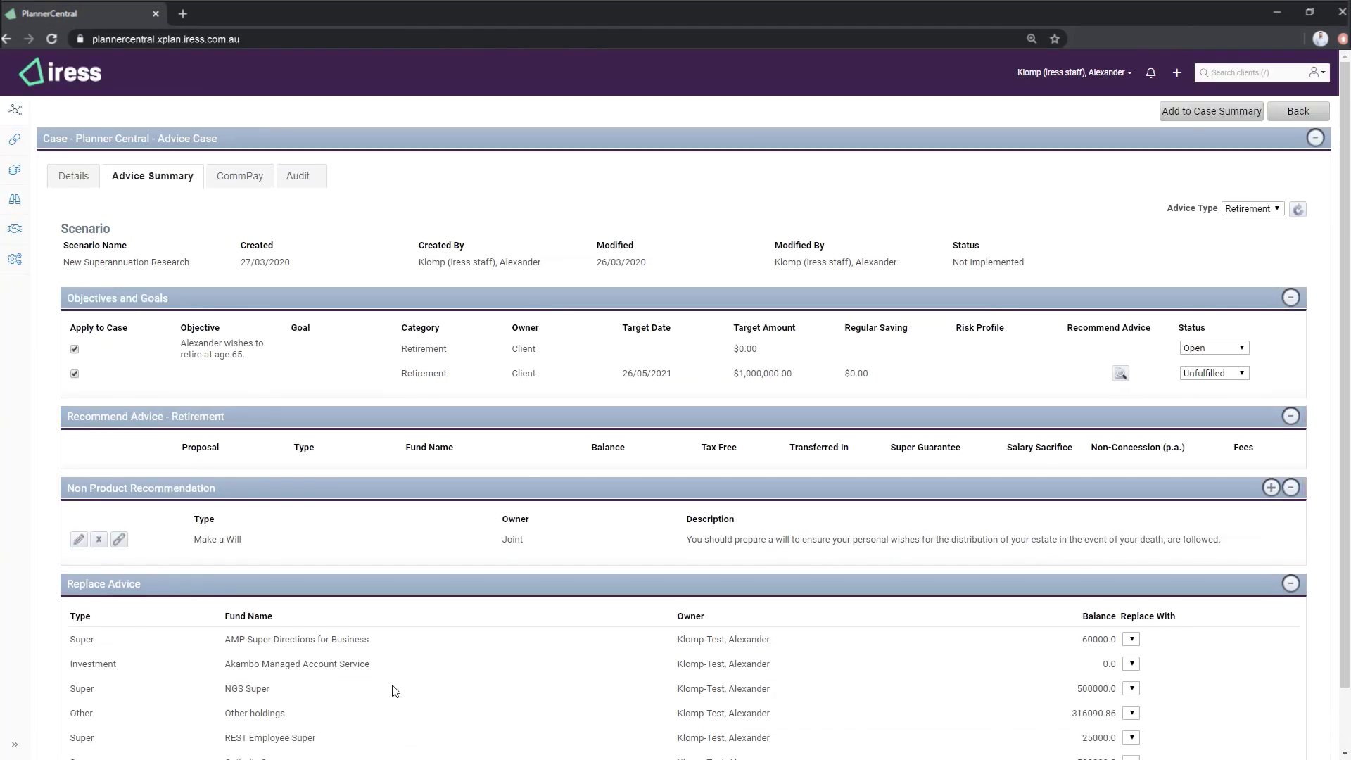
Open the Case Summary showing Signed SOA & ATP as the only outstanding benchmark.
{"action": "left_click", "coordinate": [1212, 115]}
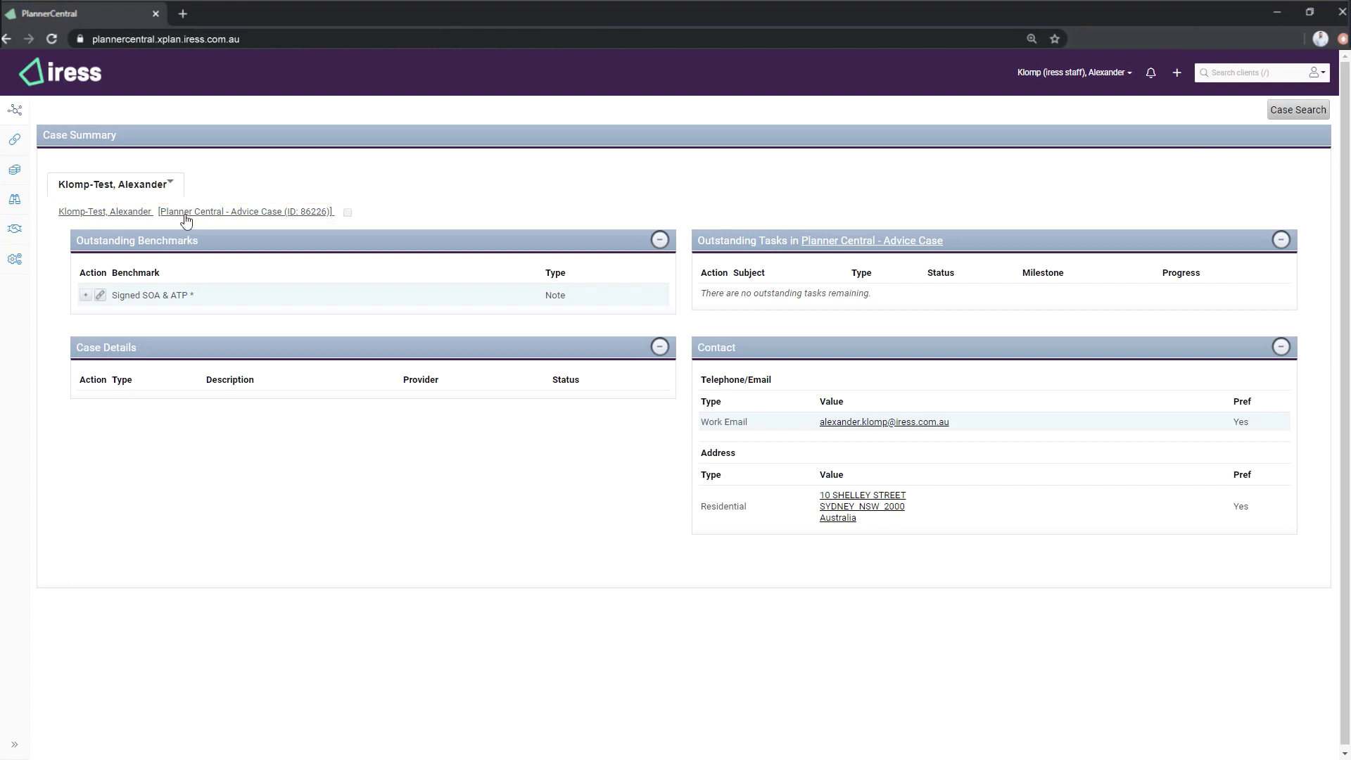
Add SOA note 'Signed SOA + ATP' with the signed PDF attached and a proceed message.
{"action": "left_click", "coordinate": [85, 295]}
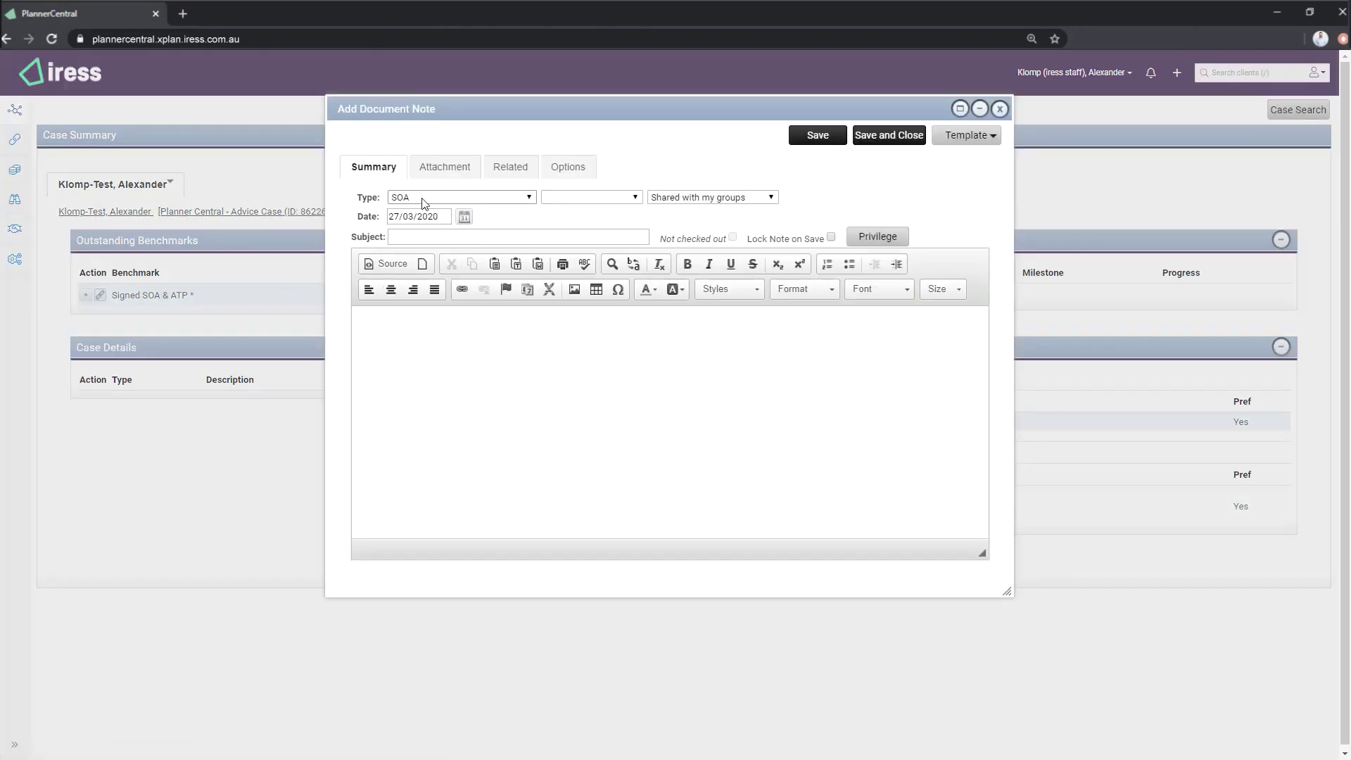
{"action": "left_click", "coordinate": [419, 237]}
{"action": "type", "text": "Signed SOA + ATP"}
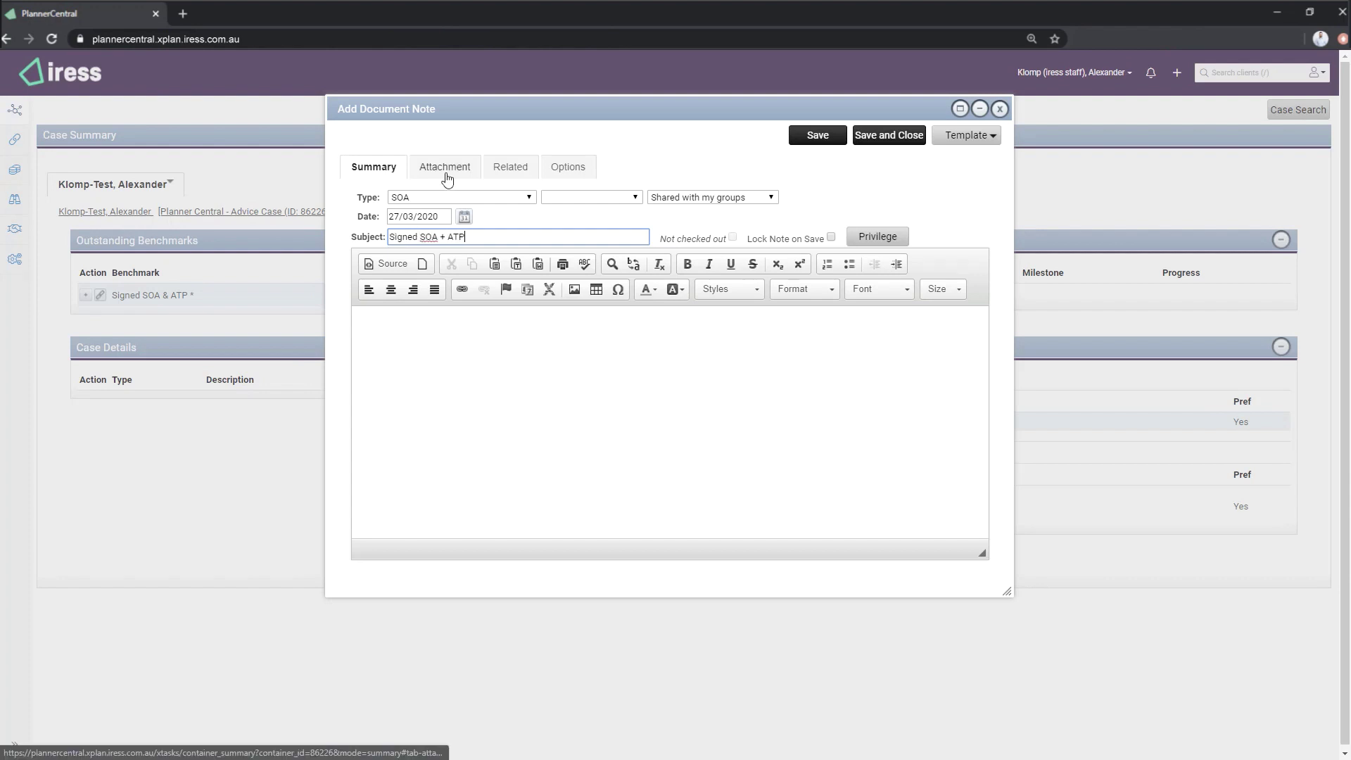
{"action": "left_click", "coordinate": [445, 167]}
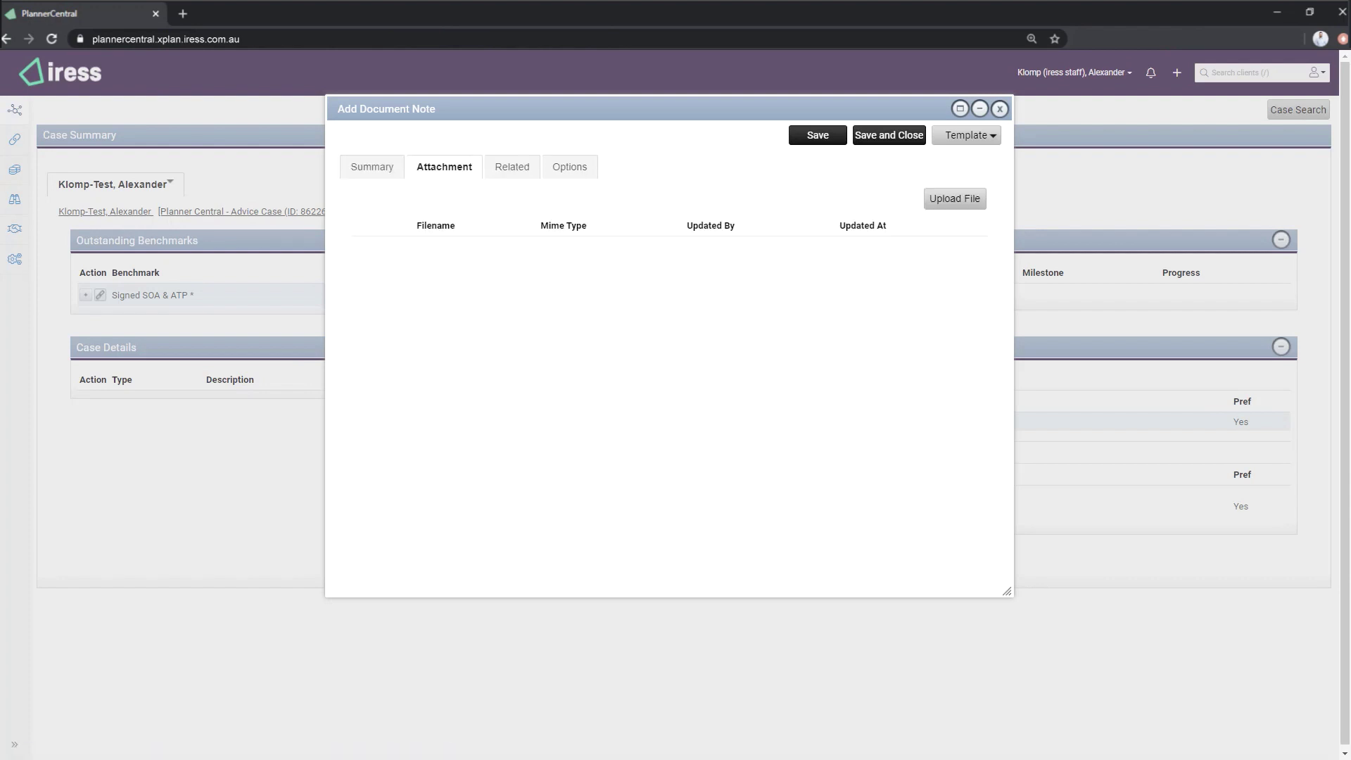
{"action": "left_click_drag", "start_coordinate": [649, 157], "coordinate": [689, 205]}
{"action": "left_click", "coordinate": [378, 176]}
{"action": "left_click", "coordinate": [473, 363]}
{"action": "type", "text": "Please find the signed SOA and ATP attached to this file note. Please proceed with implementing the advice."}
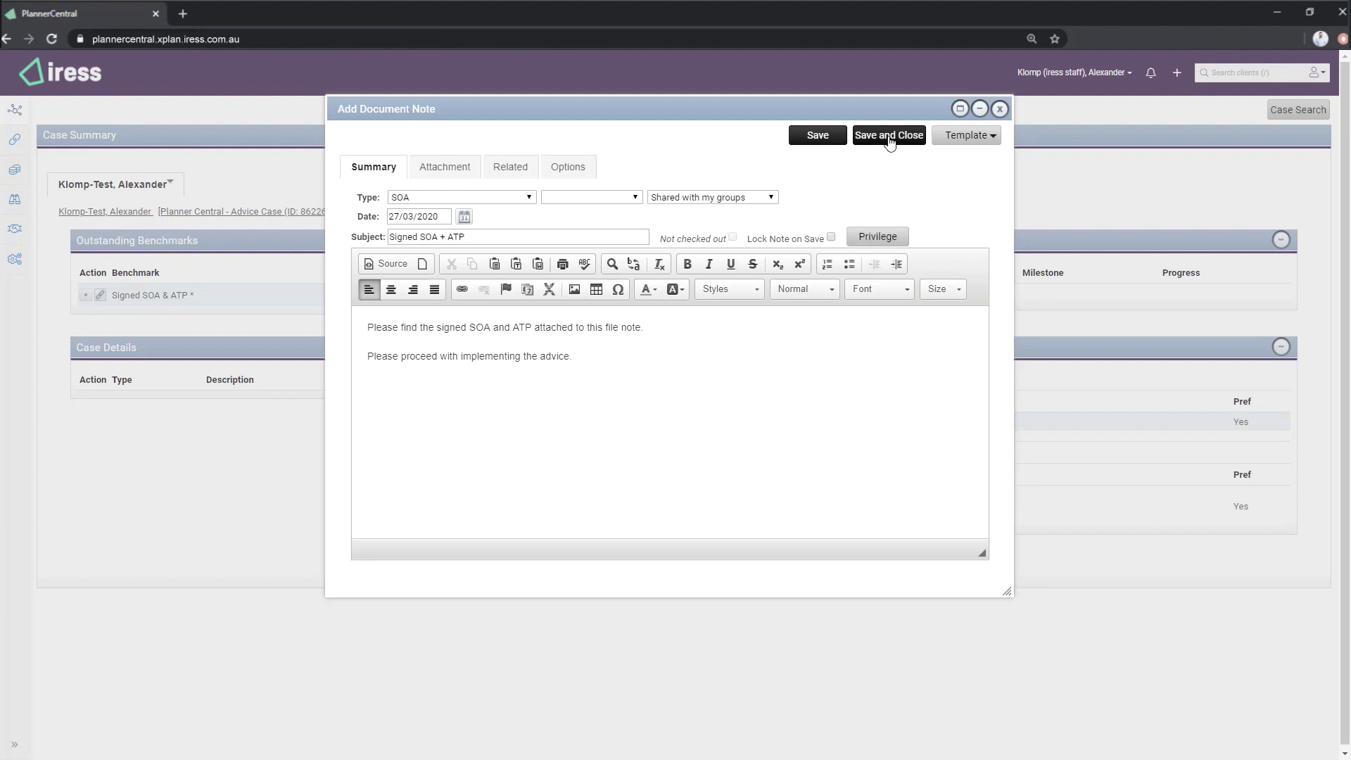
{"action": "left_click", "coordinate": [889, 138]}
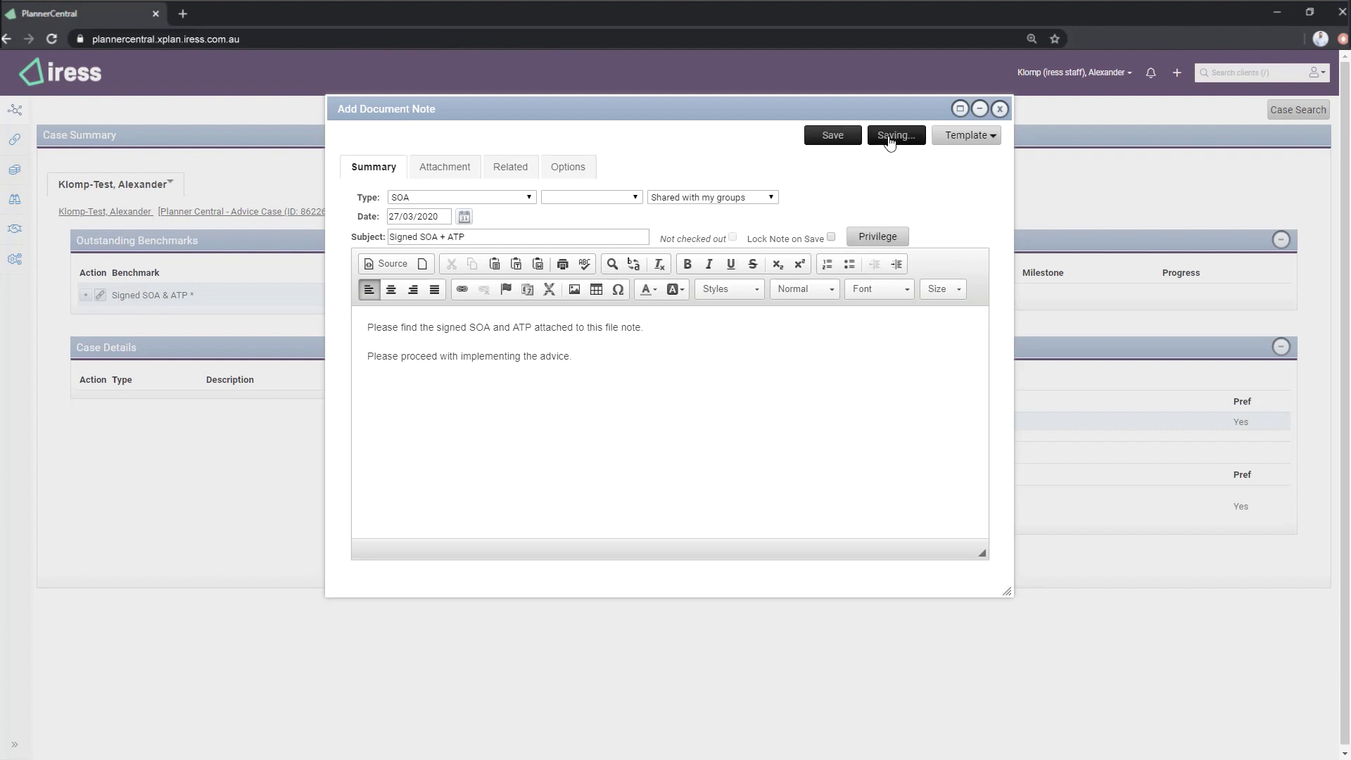